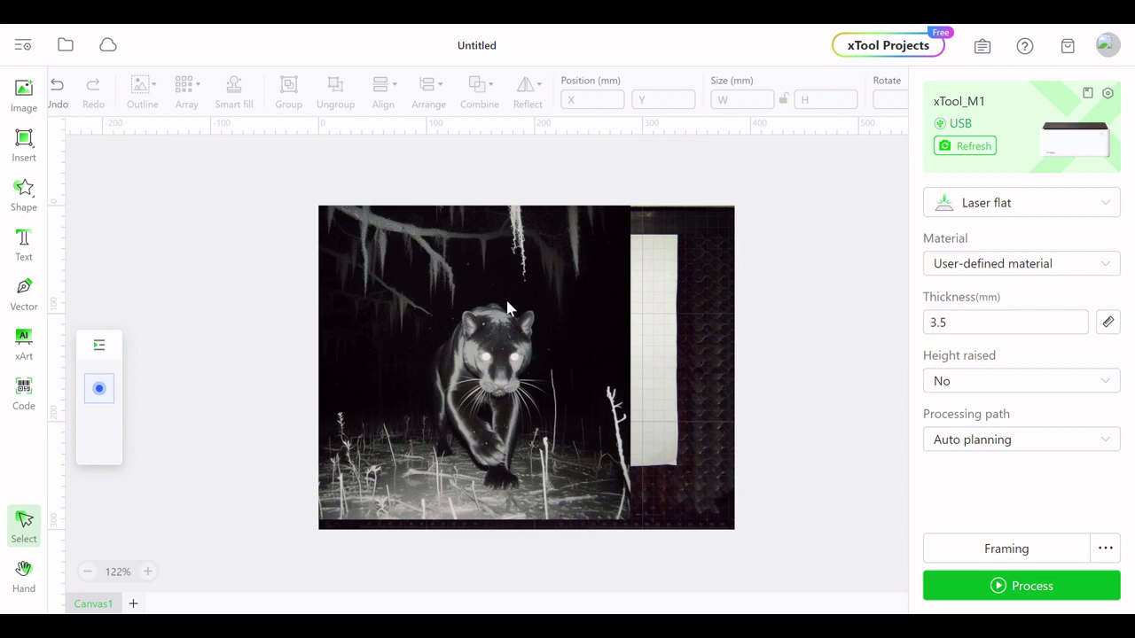
Step: Move the panther image to about X 47, Y -27.5 mm and set its height to 127 mm
click(467, 273)
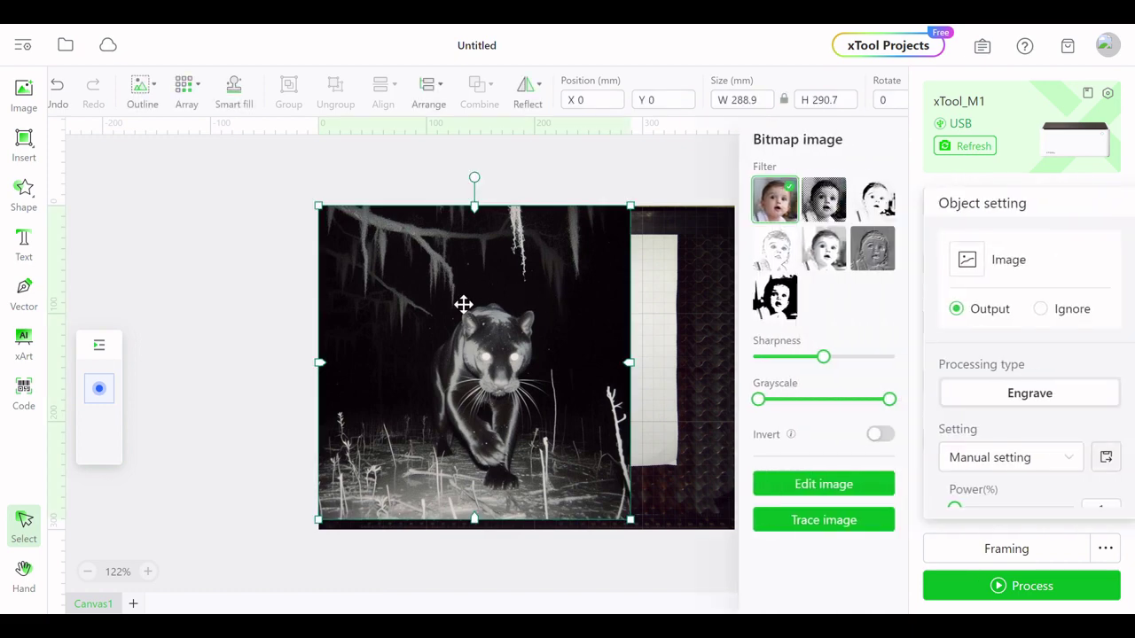
drag(463, 311, 516, 283)
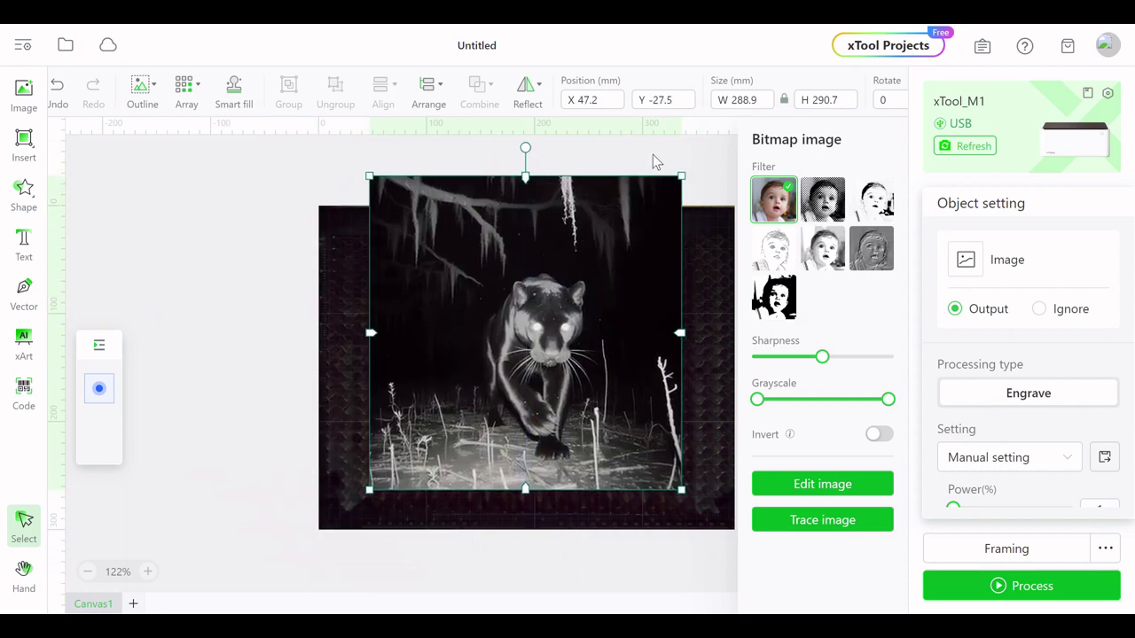
click(767, 105)
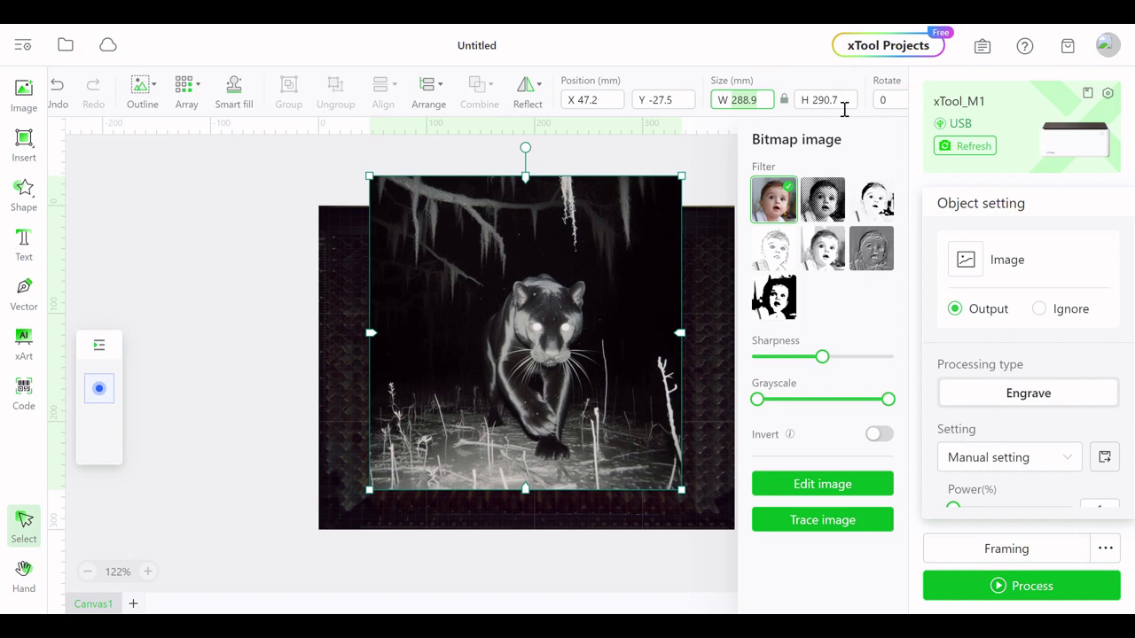
key(Tab)
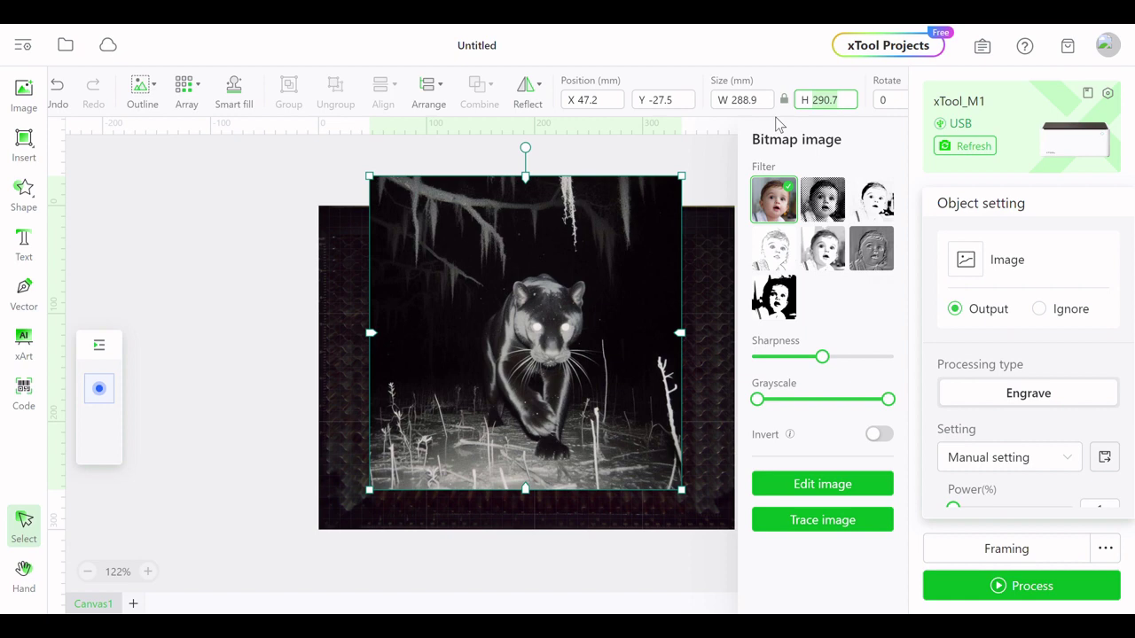
text(127)
key(Return)
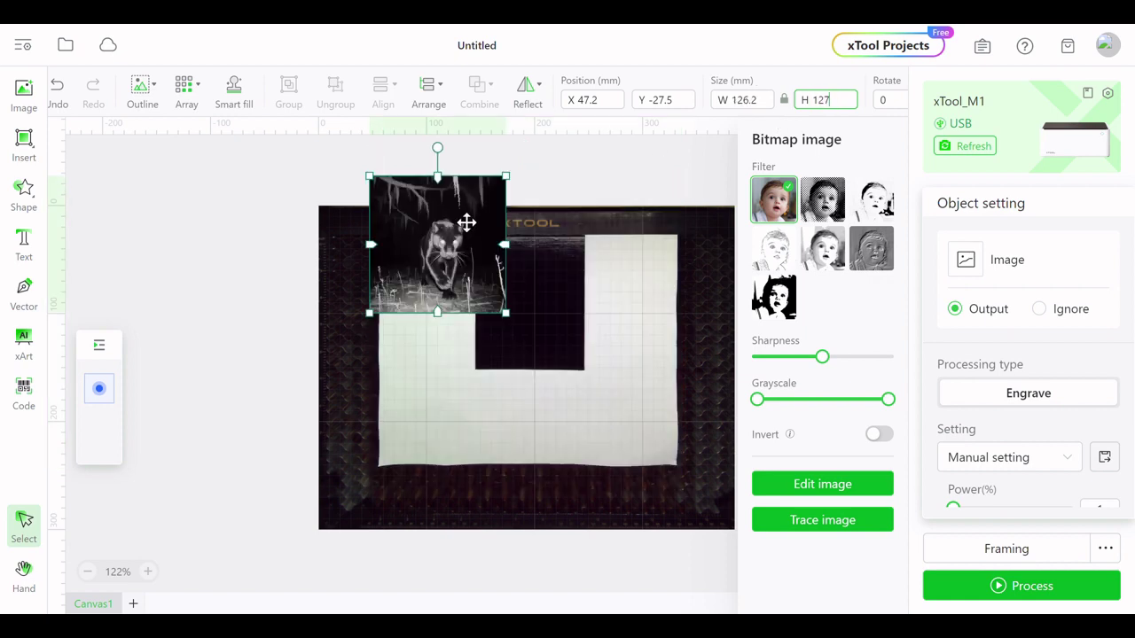
Step: Position the panther image over the dark tile in the camera view, at about X 134, Y 28 mm
drag(480, 225, 562, 279)
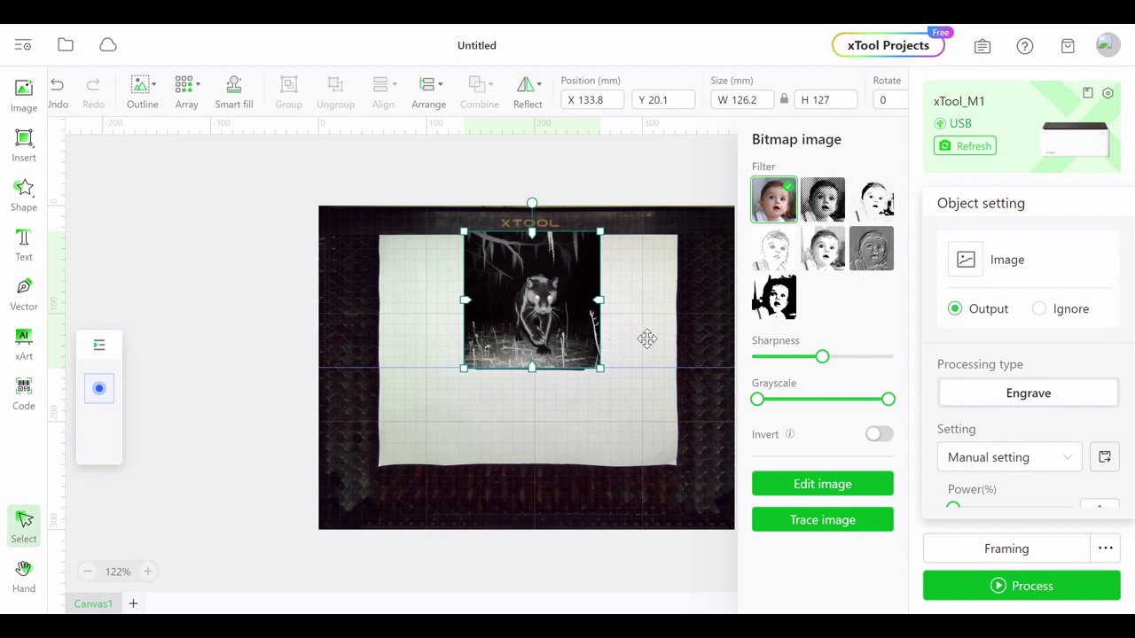
scroll(647, 337, up, 4)
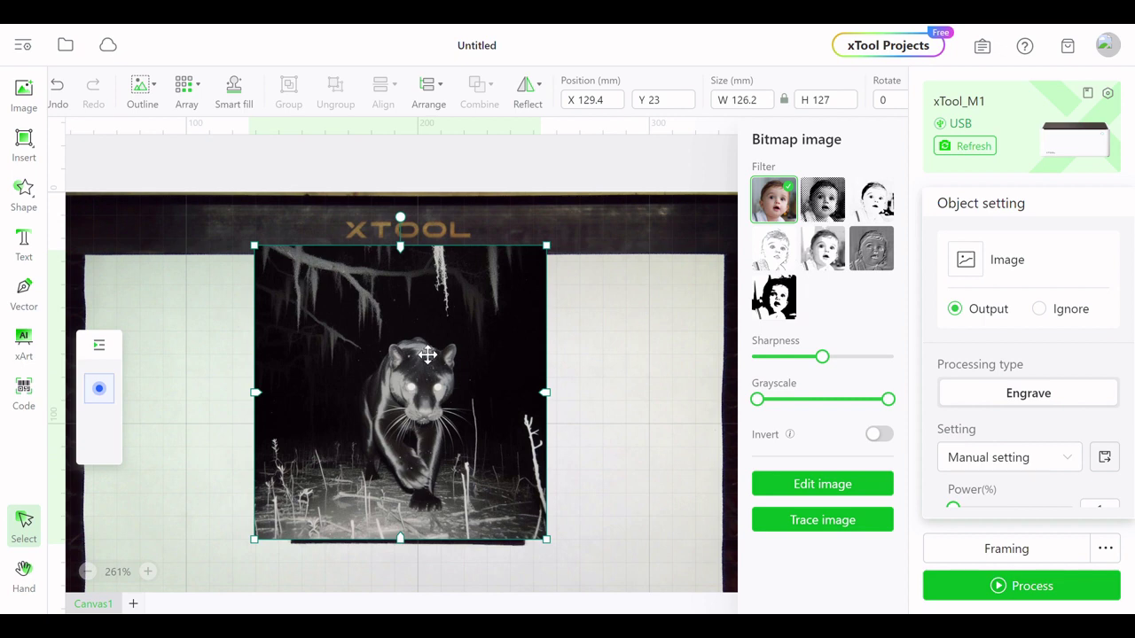
mouse_move(428, 354)
mouse_down()
mouse_move(424, 370)
mouse_move(436, 365)
mouse_up()
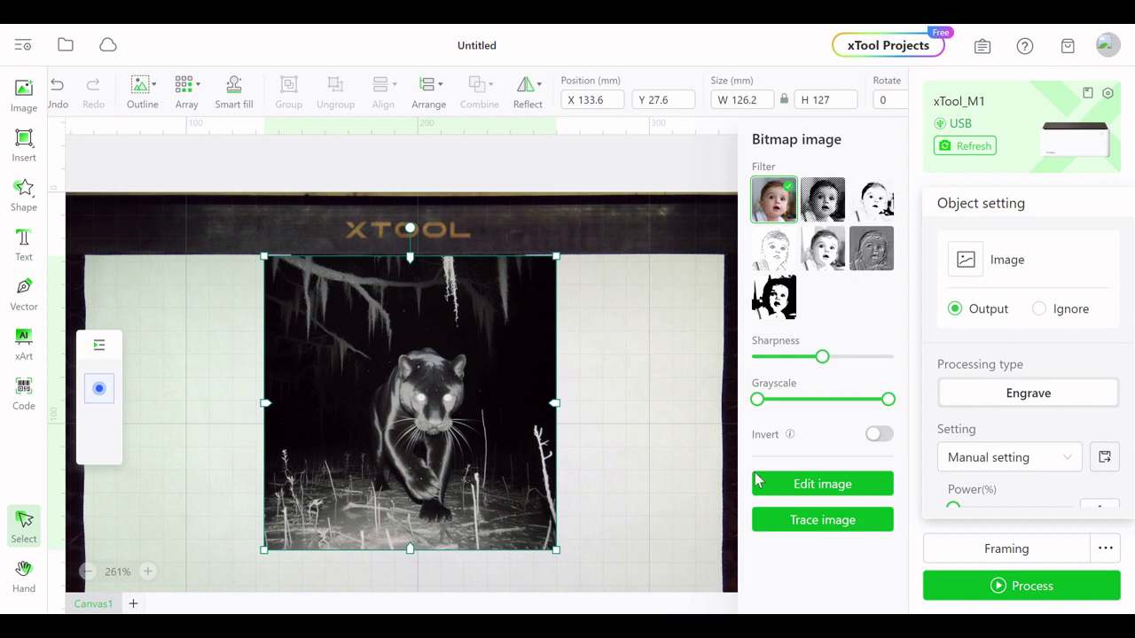
Step: Draw a rectangle about 103 × 130 mm over the panther image, spanning the width of the dark tile
click(24, 142)
click(104, 174)
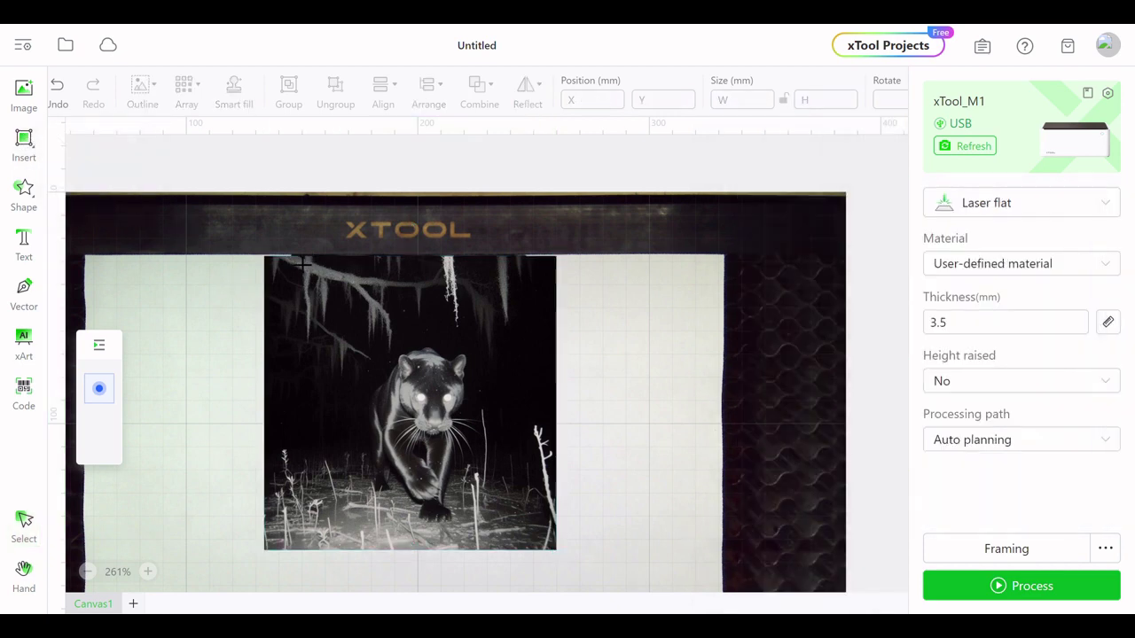
drag(289, 255, 541, 565)
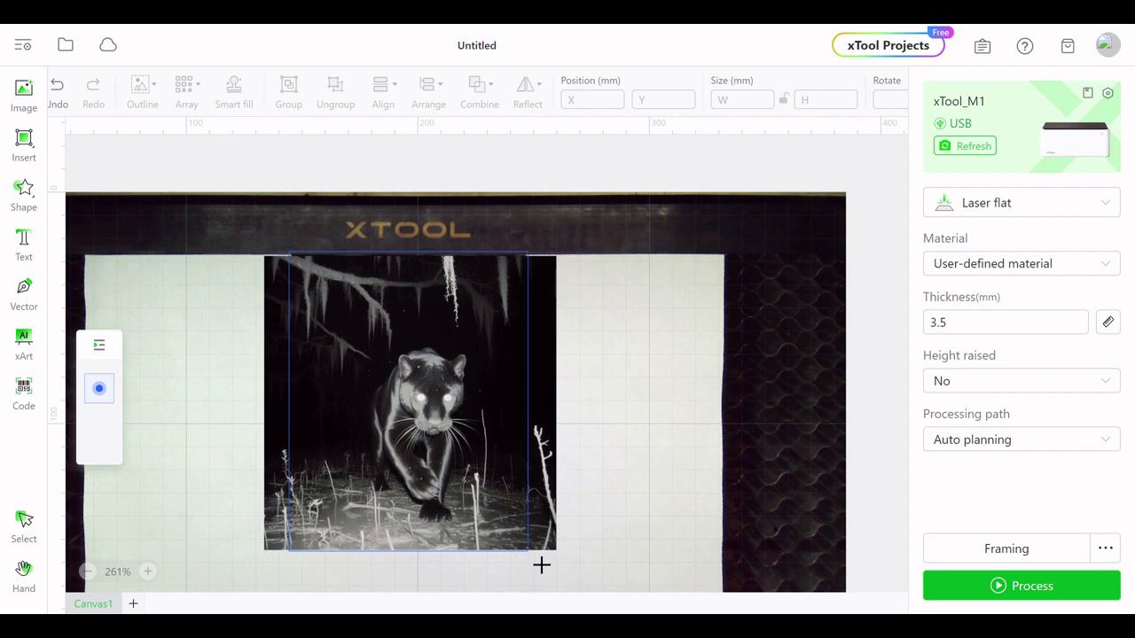
drag(541, 564, 541, 565)
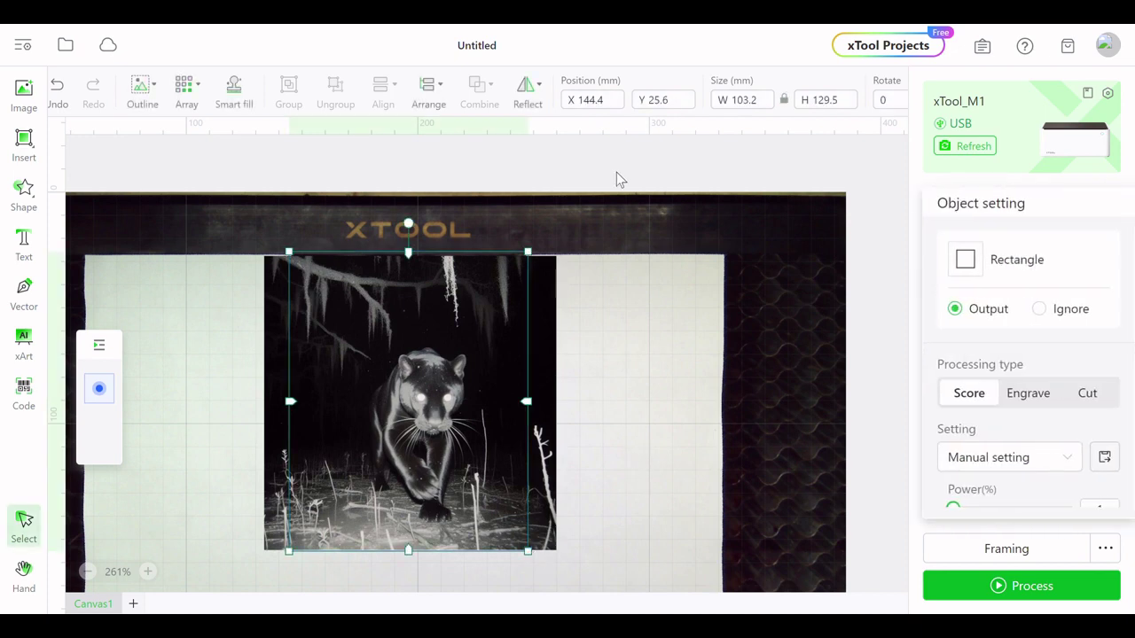
Step: Crop the panther image to the rectangle by making a clipping mask from the two objects
click(547, 325)
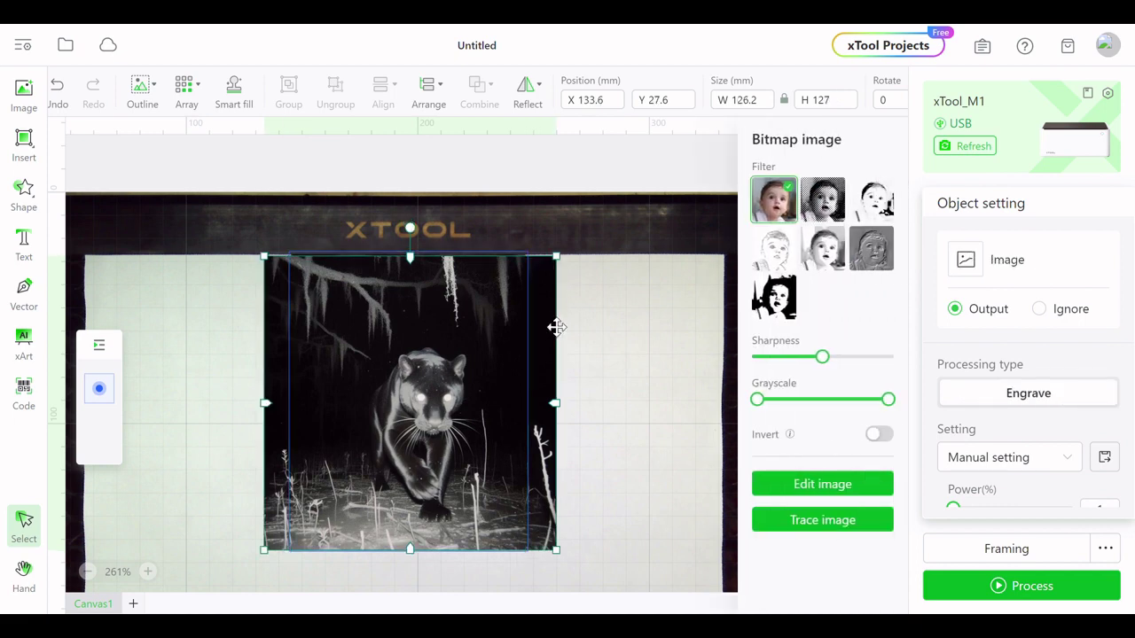
shift+click(507, 263)
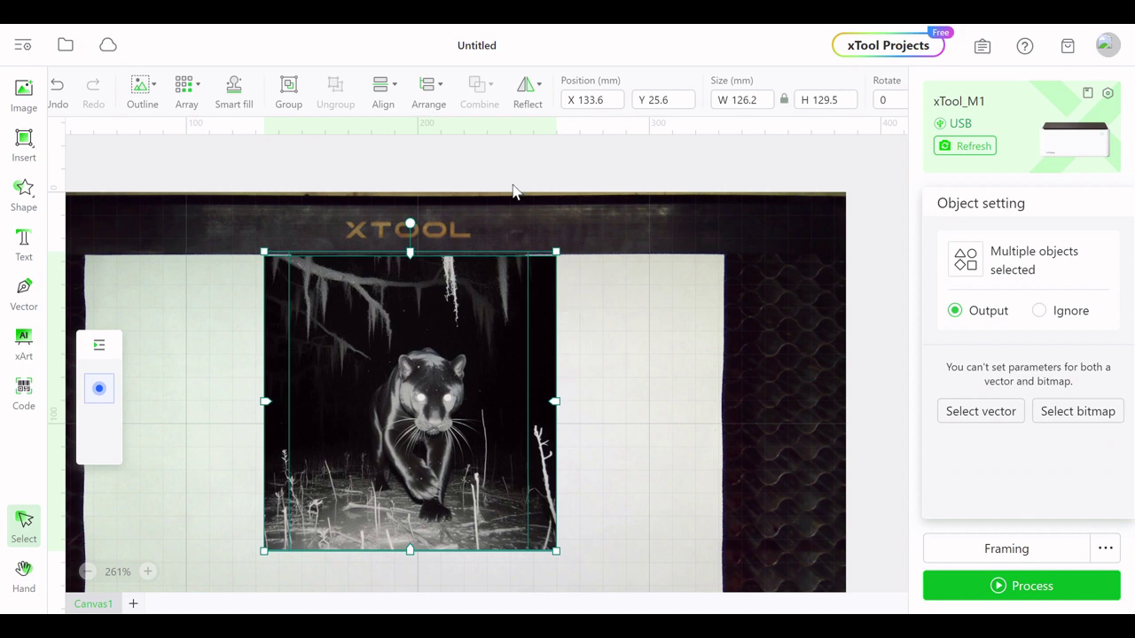
right_click(542, 310)
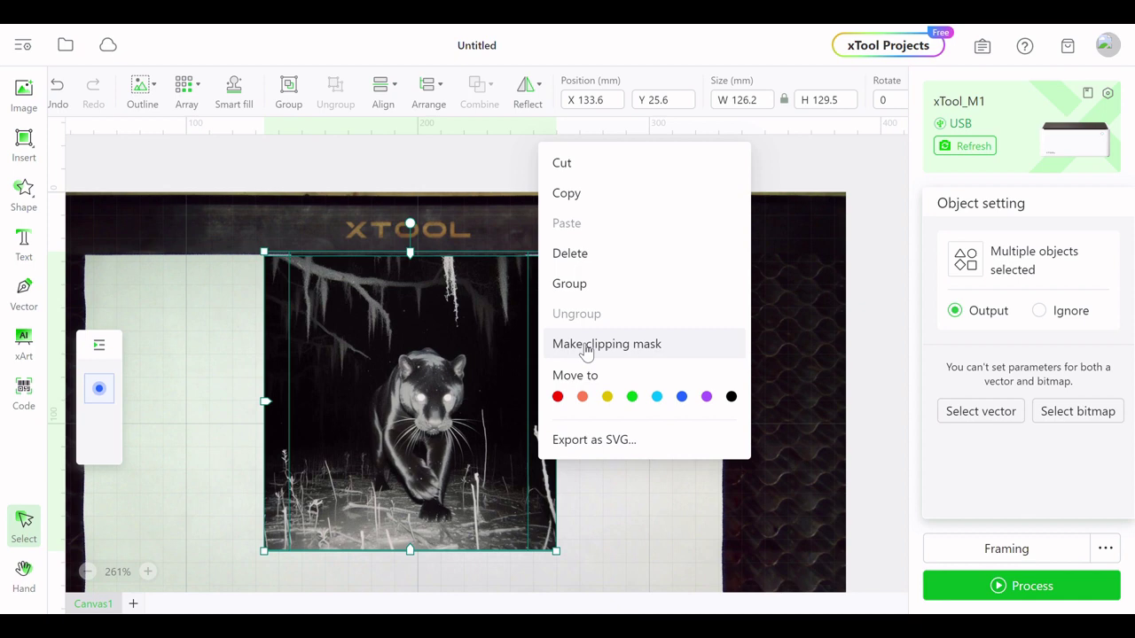
click(646, 346)
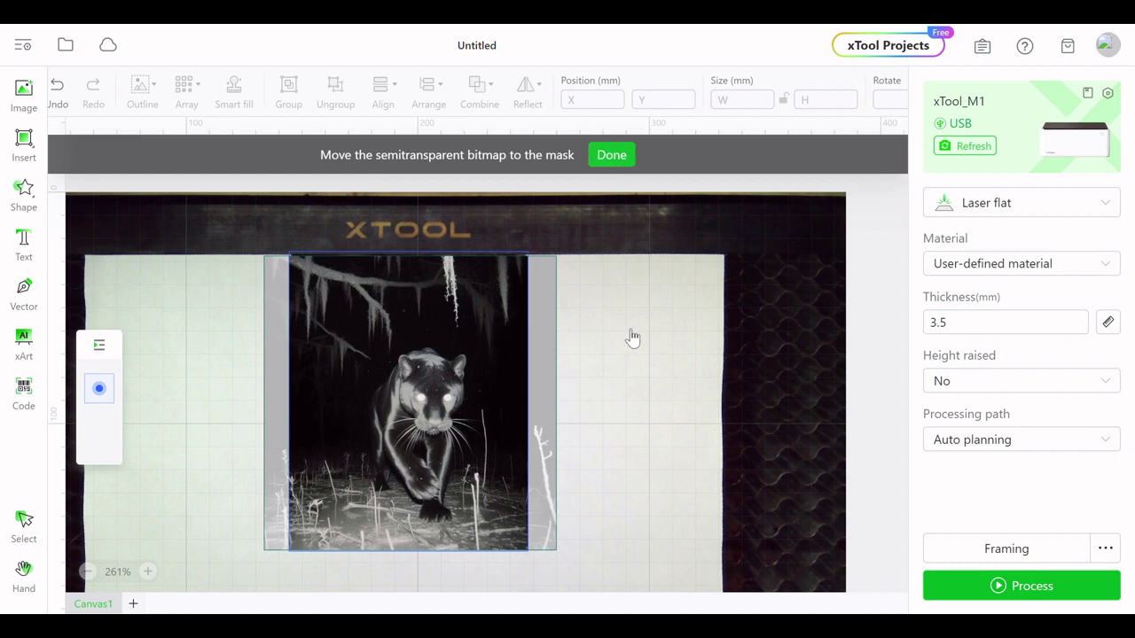
click(636, 338)
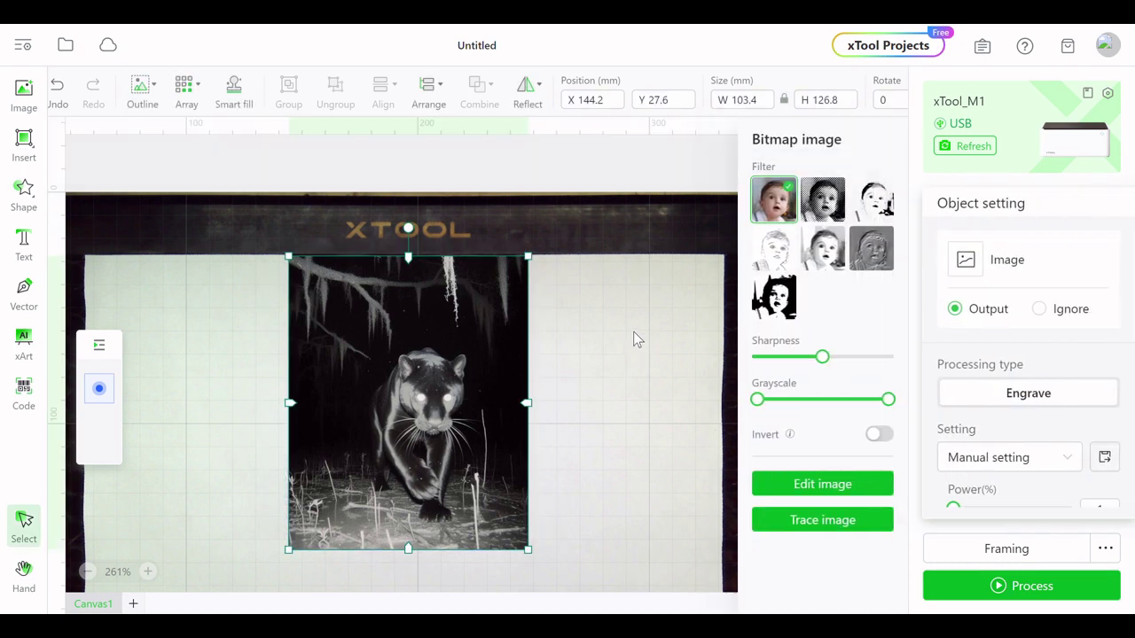
Step: Nudge the cropped image up to about Y 27 mm to align it with the tile's upper edge
click(555, 355)
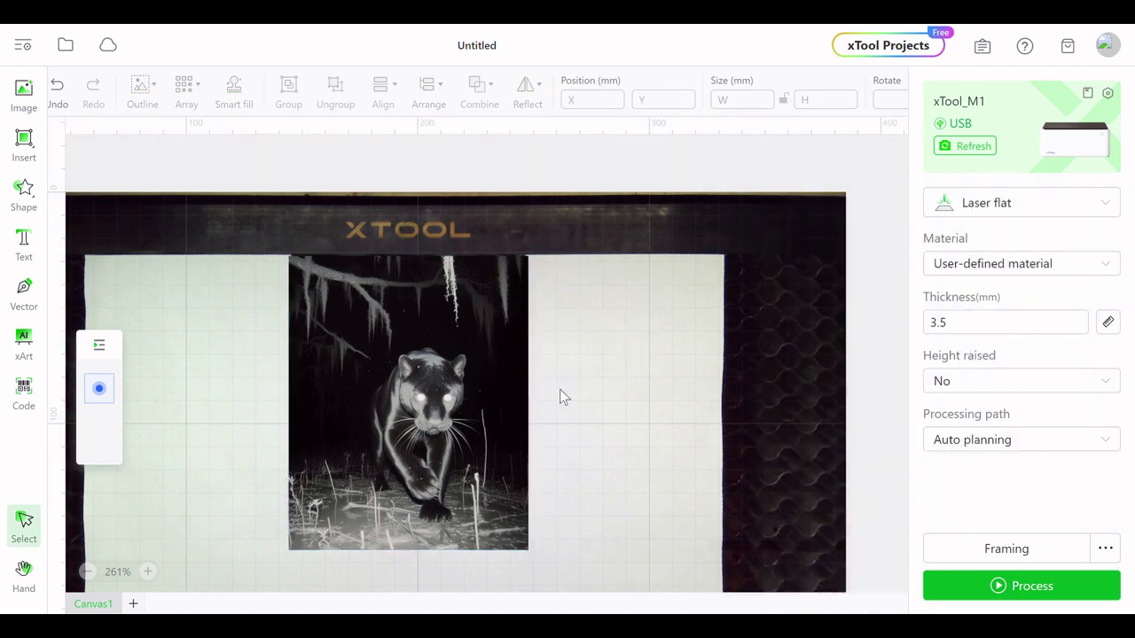
click(513, 377)
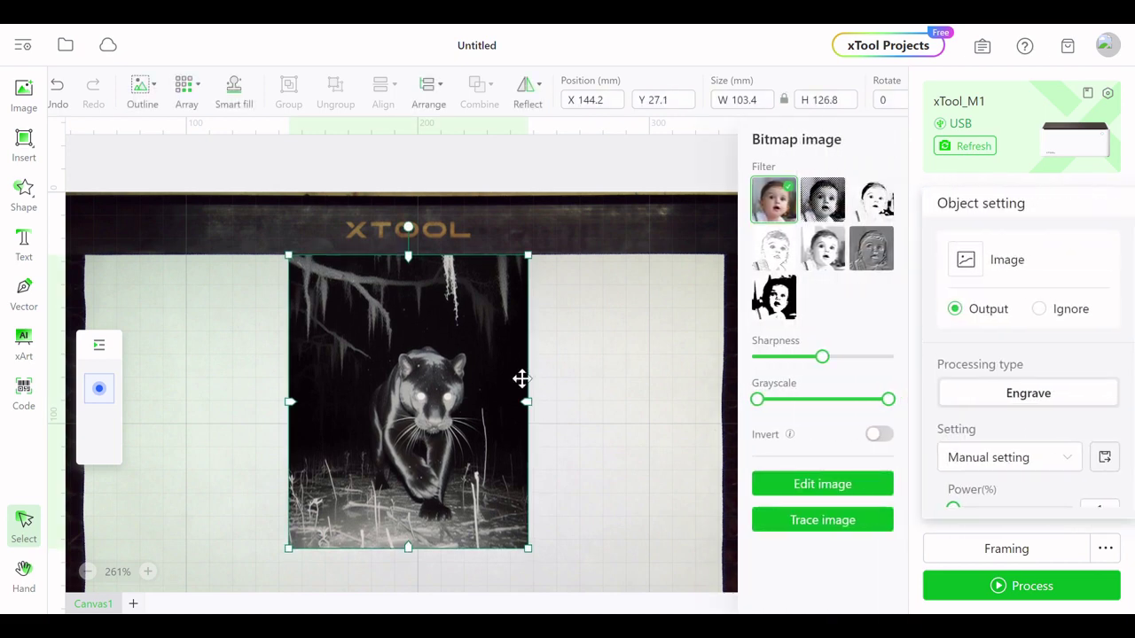
drag(520, 379, 520, 378)
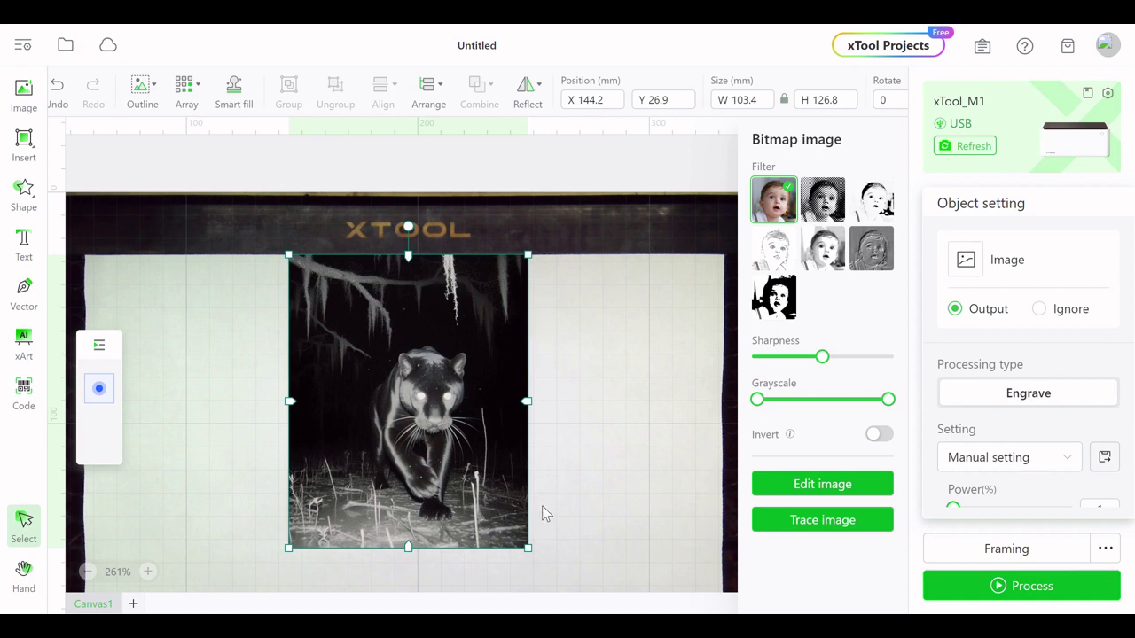
Step: Invert the cropped panther image and raise its sharpness to the maximum
scroll(542, 506, down, 2)
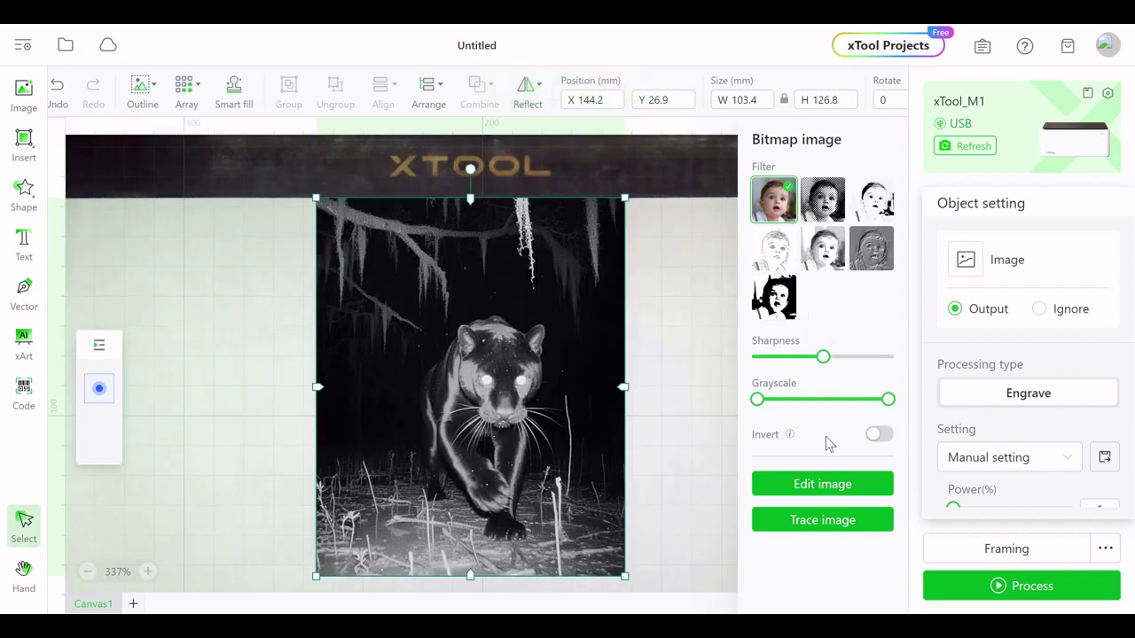
click(886, 439)
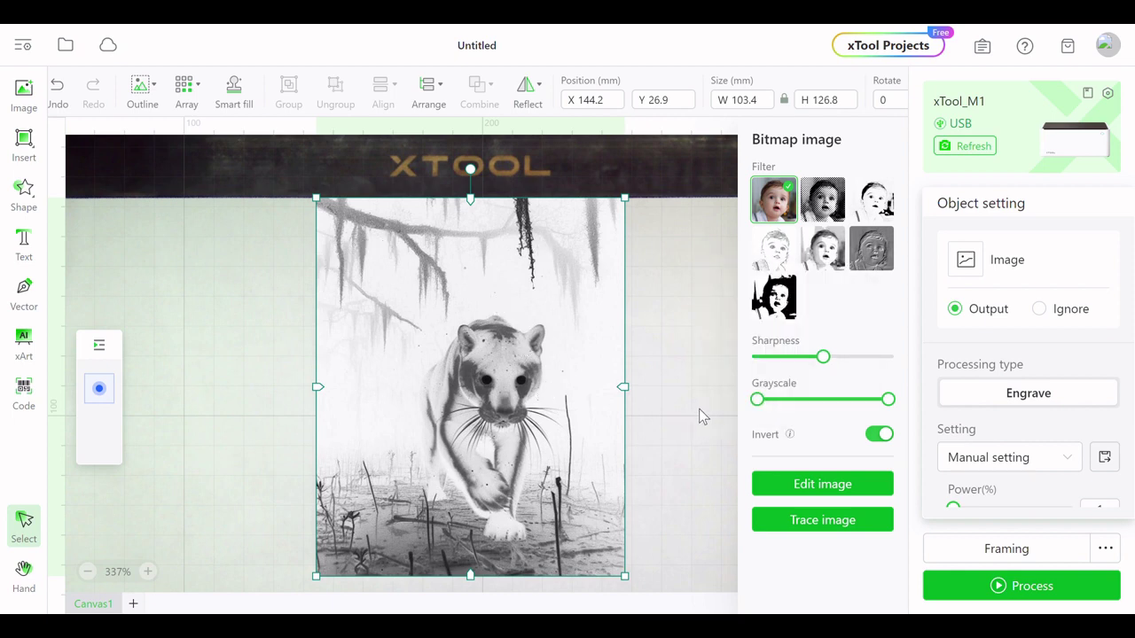
mouse_move(830, 365)
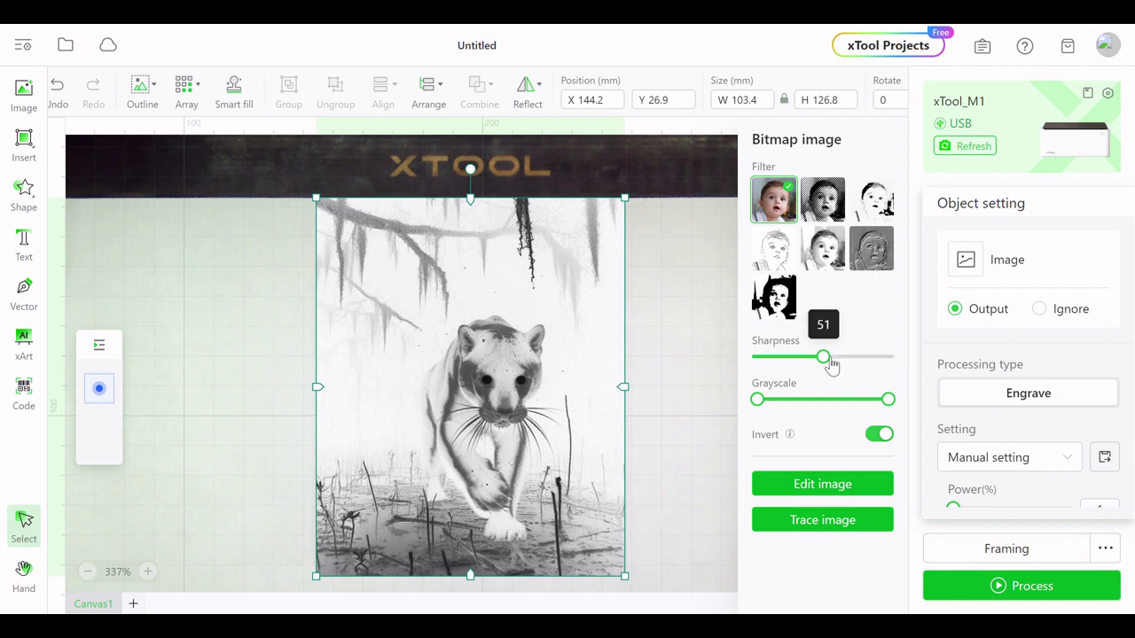
drag(831, 365, 896, 363)
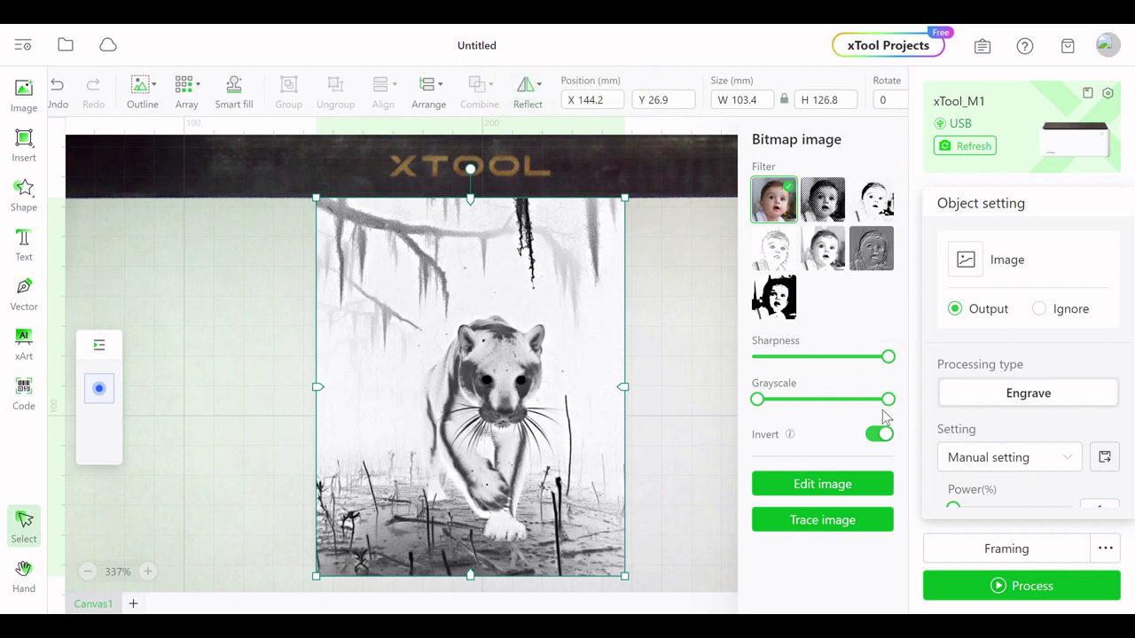
Step: Try raising the image's lower grayscale limit to 36 and return it to the minimum
mouse_move(894, 403)
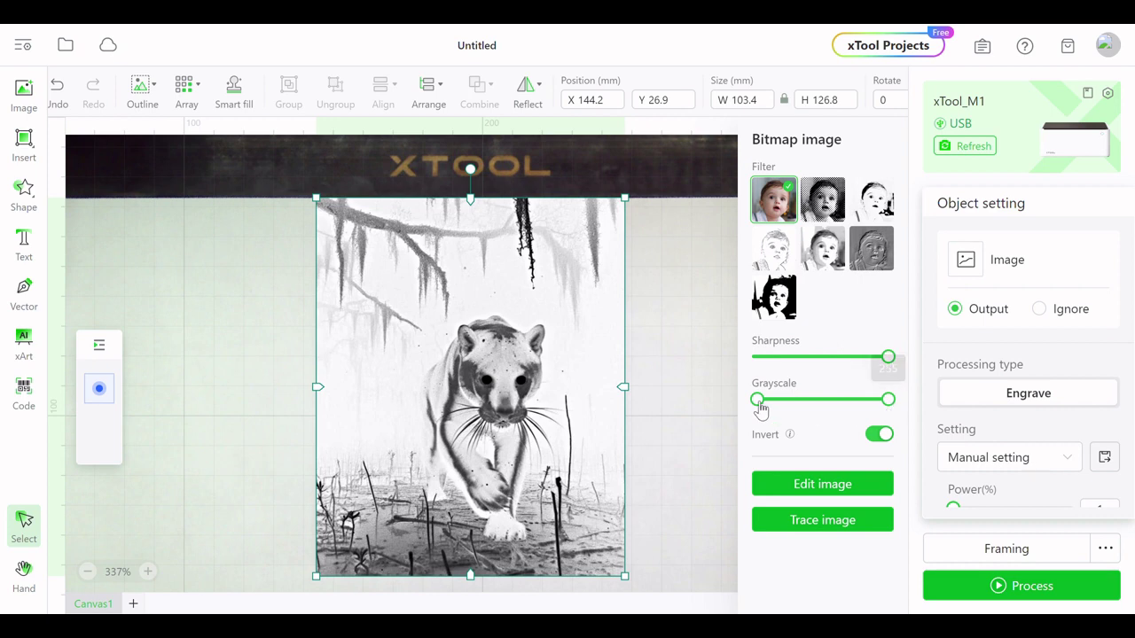
drag(758, 401, 783, 405)
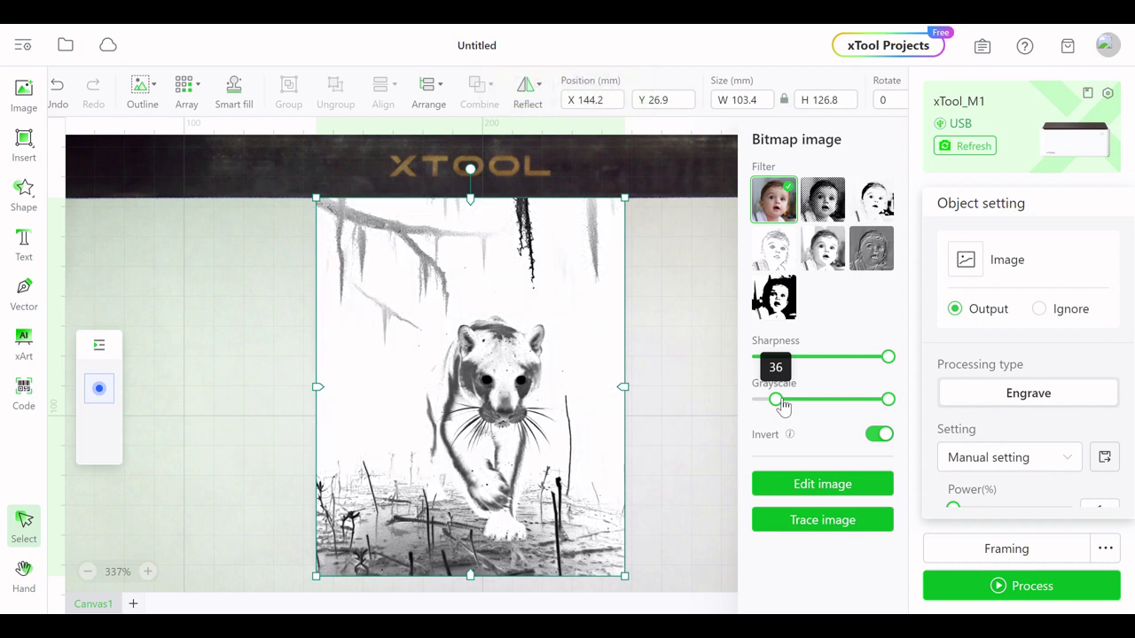
drag(783, 405, 757, 404)
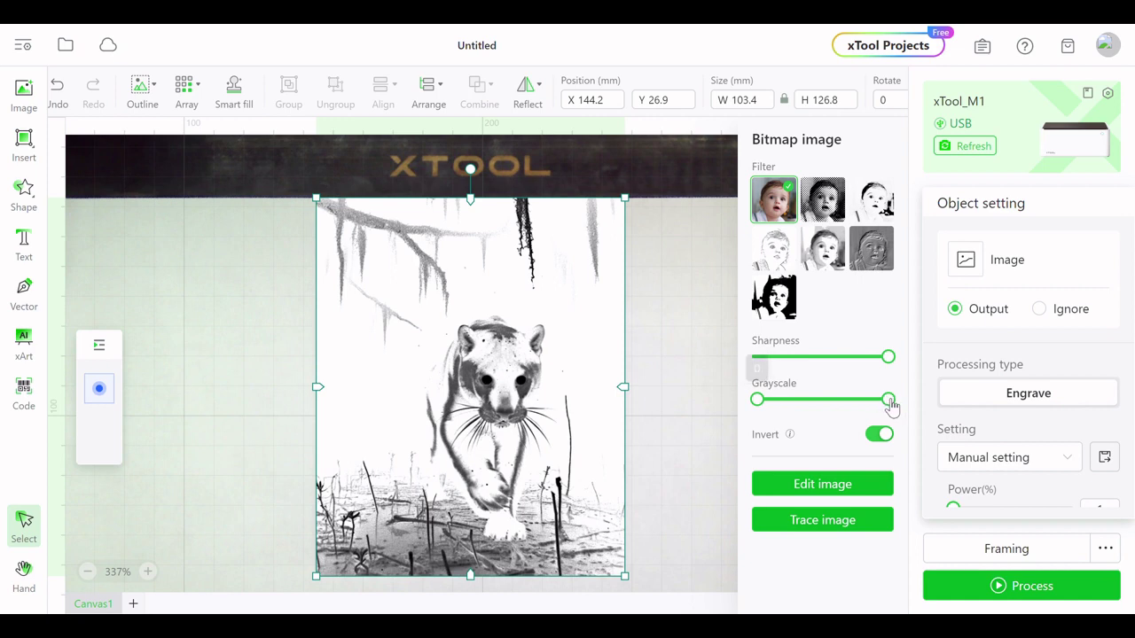
drag(889, 399, 892, 402)
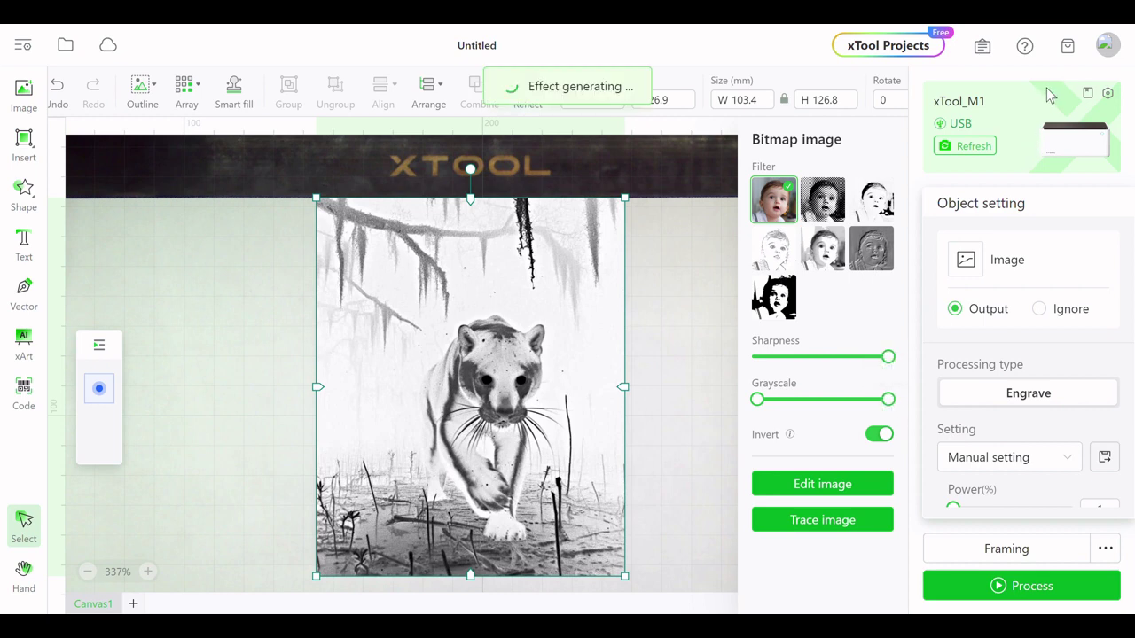
Step: Try narrower grayscale limits and a reduced sharpness on the image, and return the sharpness to maximum
drag(878, 399, 864, 399)
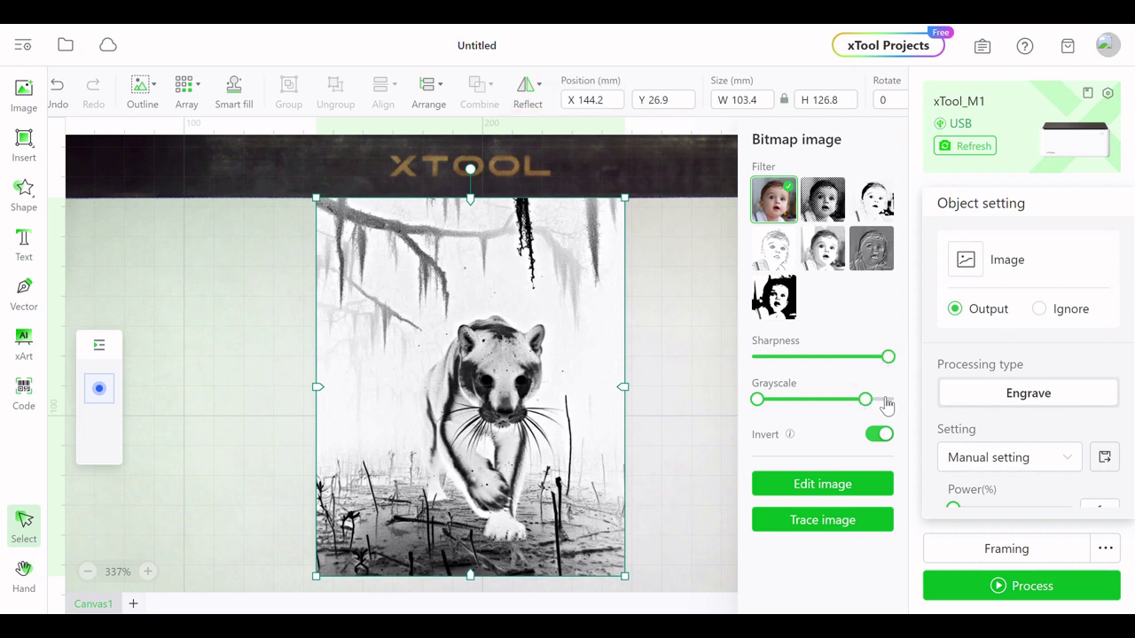
drag(887, 356, 875, 406)
drag(756, 399, 767, 400)
drag(867, 400, 864, 400)
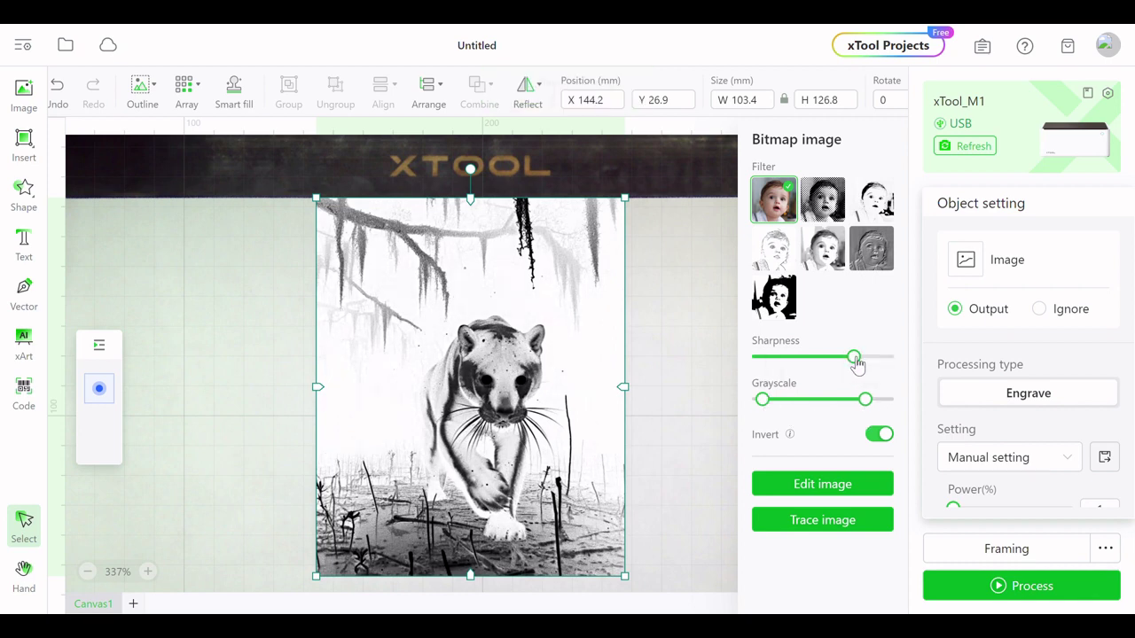
drag(846, 363, 890, 362)
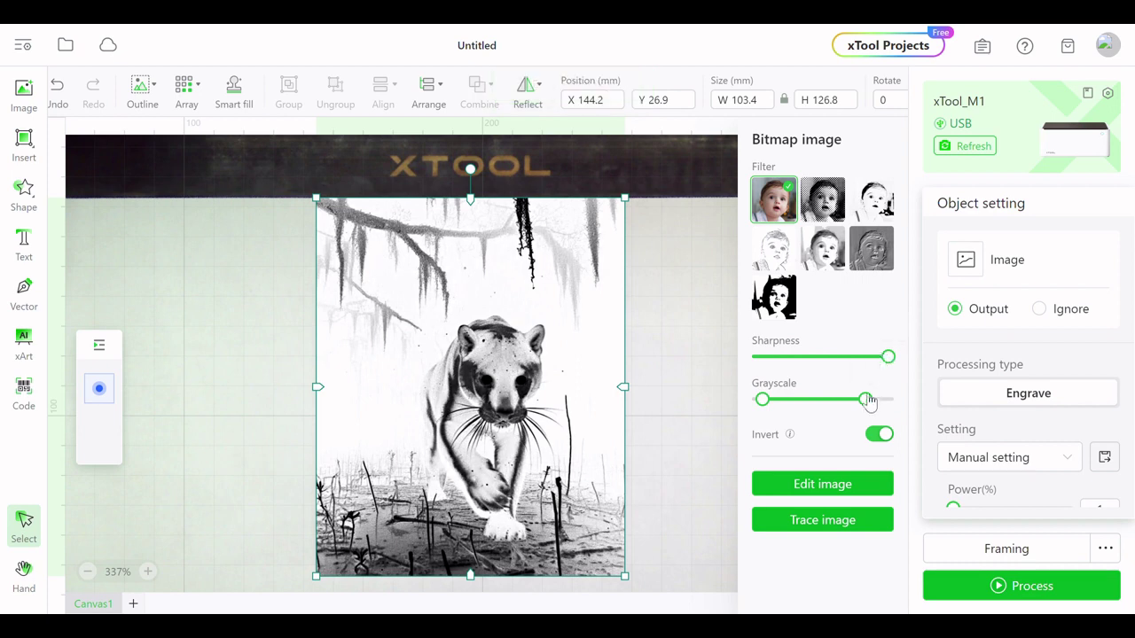
mouse_move(867, 401)
mouse_down()
mouse_move(848, 400)
mouse_move(861, 400)
mouse_up()
mouse_move(763, 400)
mouse_down()
mouse_move(778, 403)
mouse_move(758, 400)
mouse_up()
Step: Set the image's upper grayscale limit to 229 and its lower limit to the minimum
drag(865, 400, 875, 402)
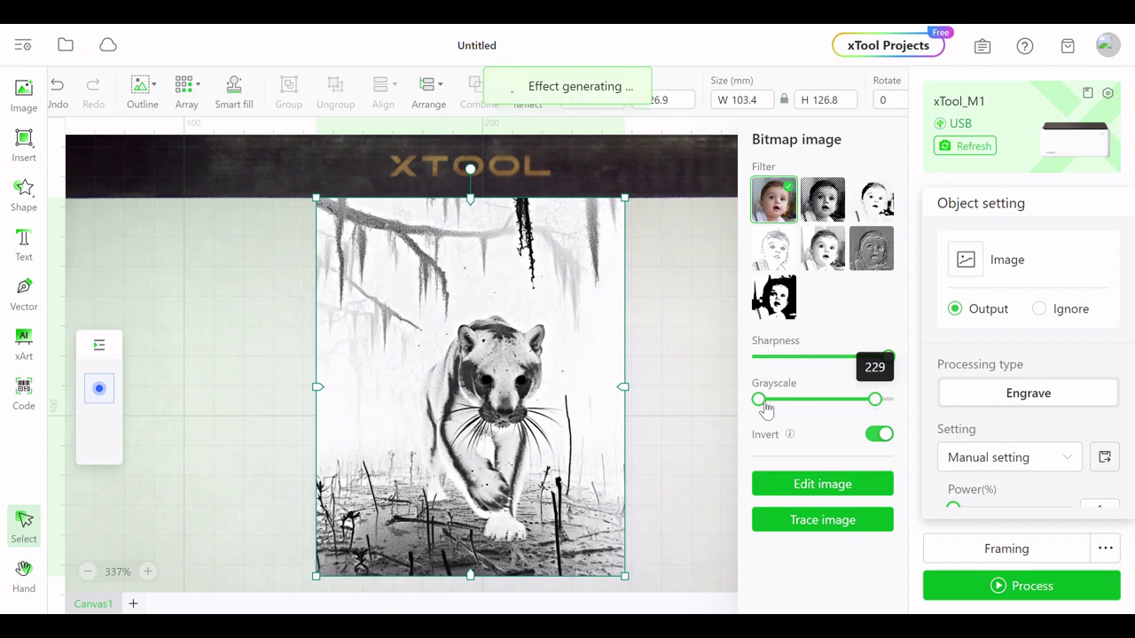
drag(767, 409, 757, 403)
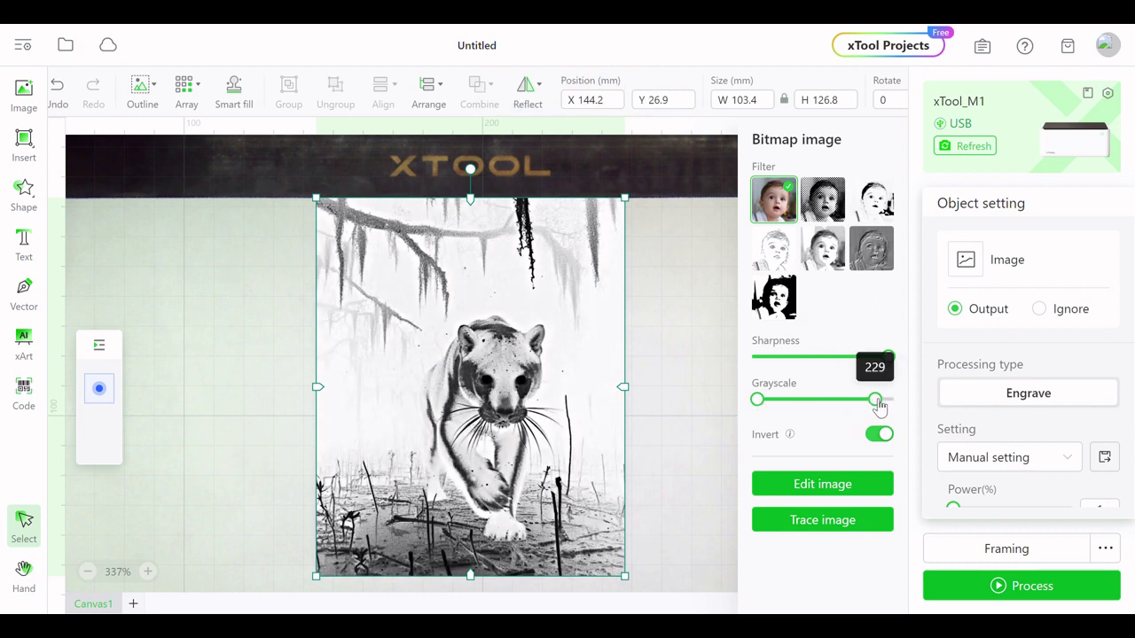
drag(879, 405, 884, 403)
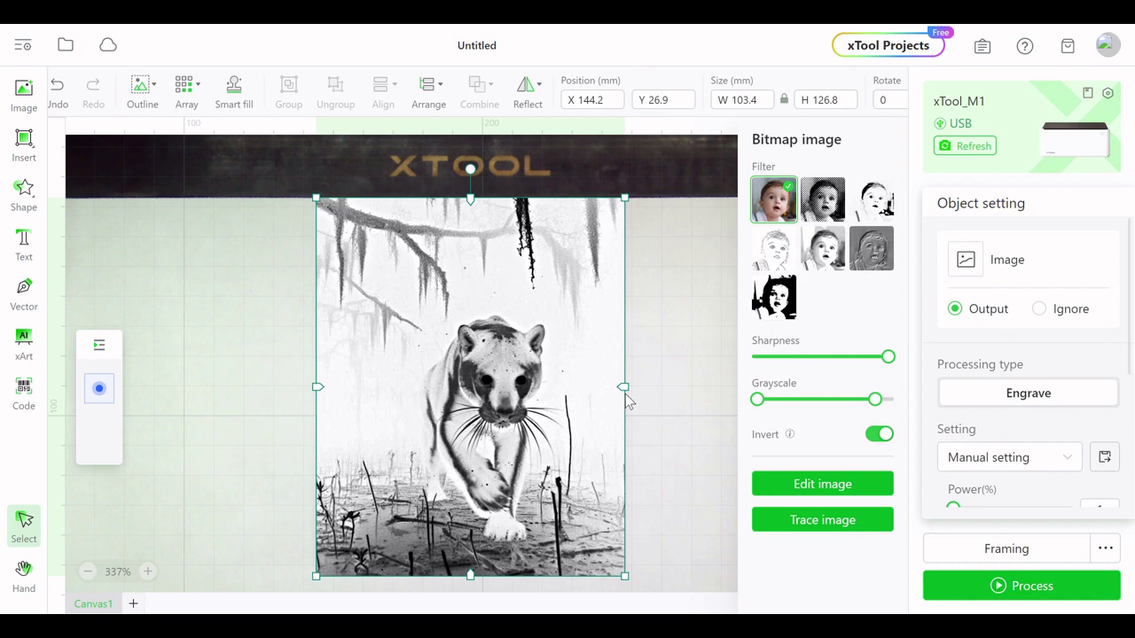
scroll(1031, 398, down, 3)
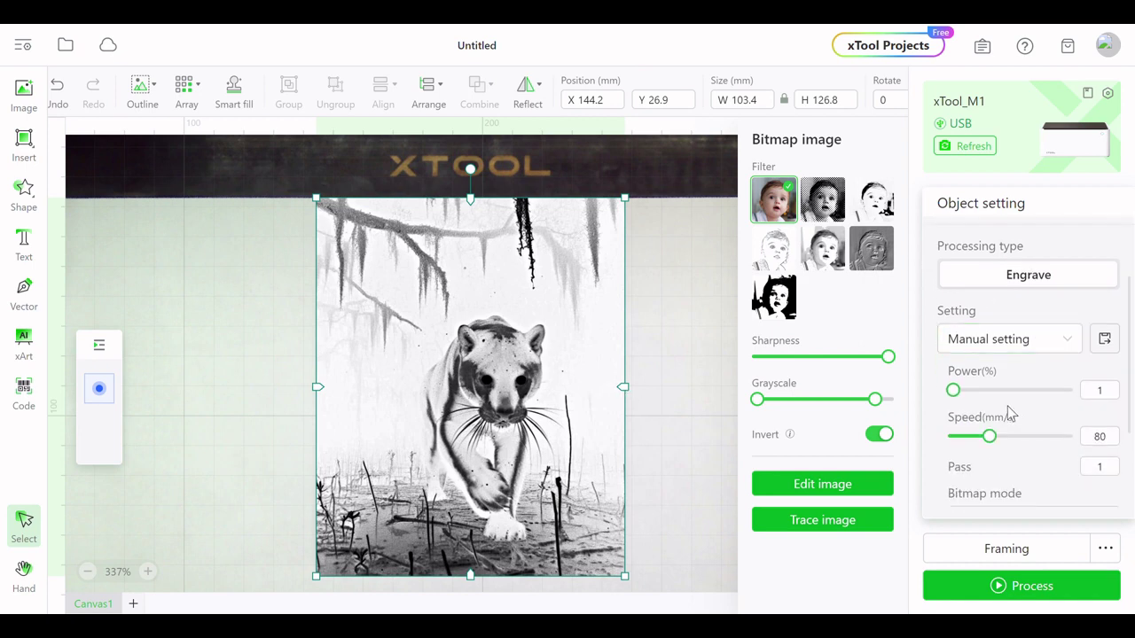
scroll(1011, 395, up, 2)
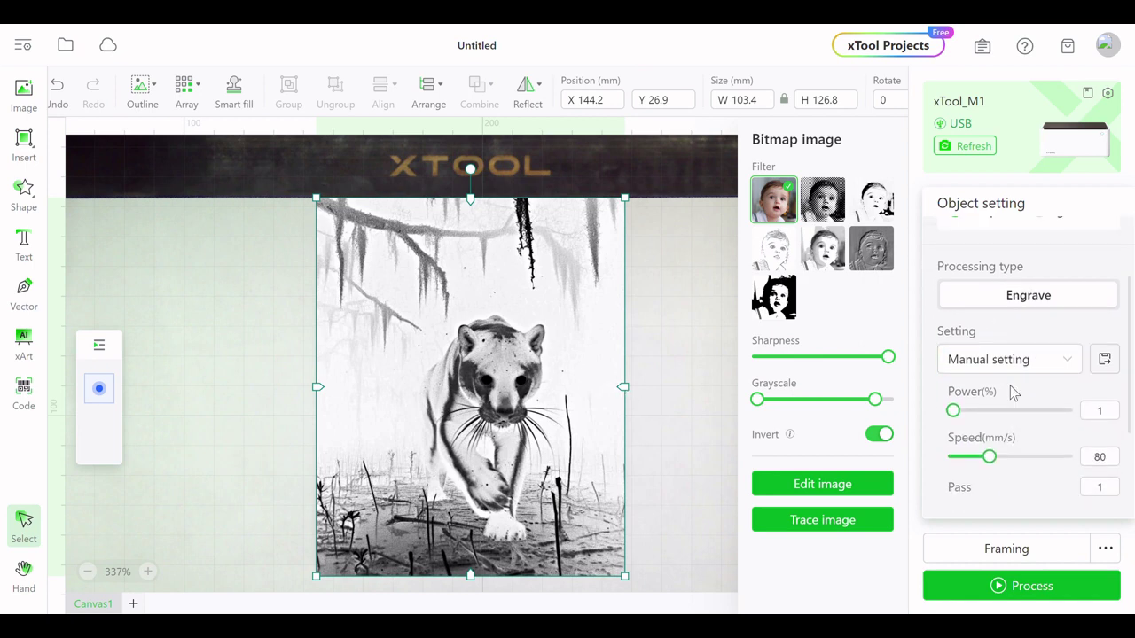
Step: Set the panther image's bitmap mode to Jarvis and its engraving density to 180 lines per cm
scroll(1028, 364, down, 3)
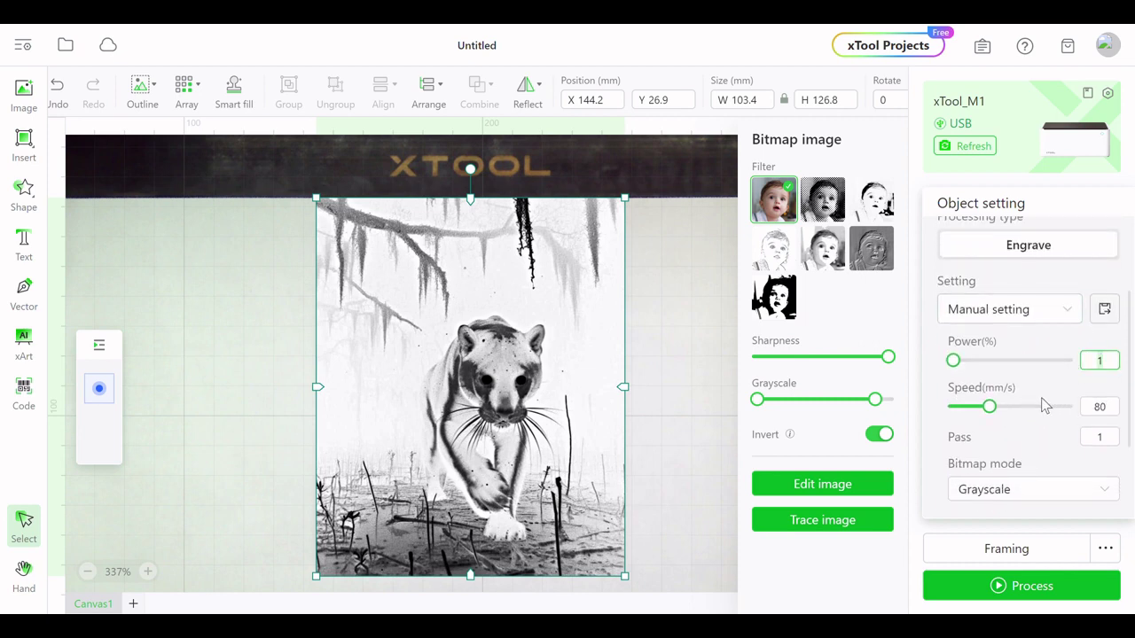
click(1053, 489)
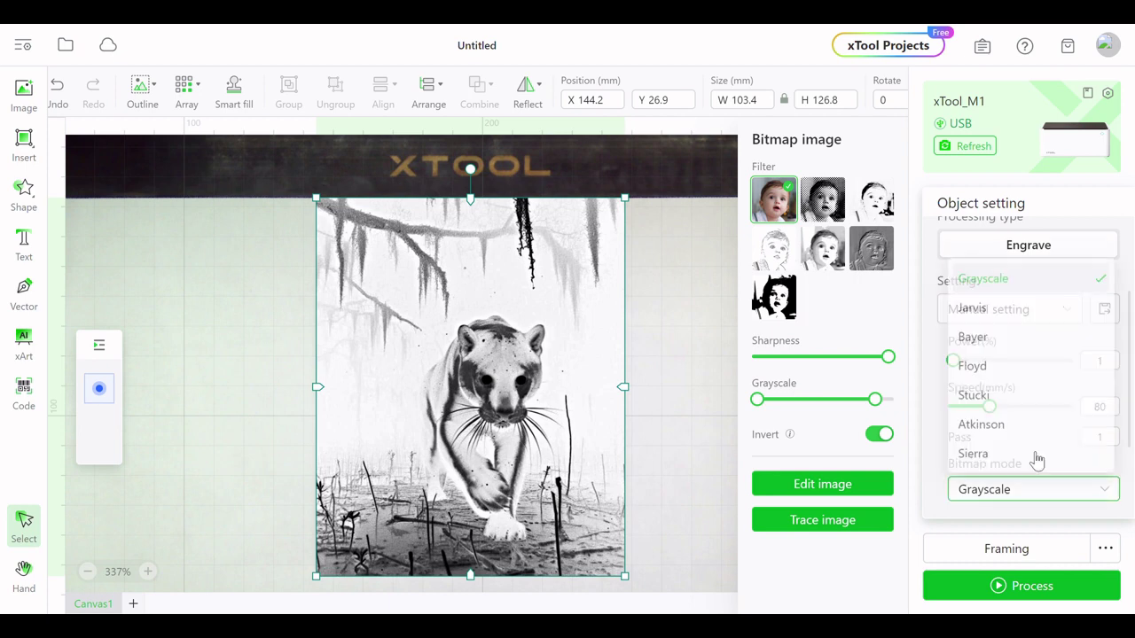
click(1000, 303)
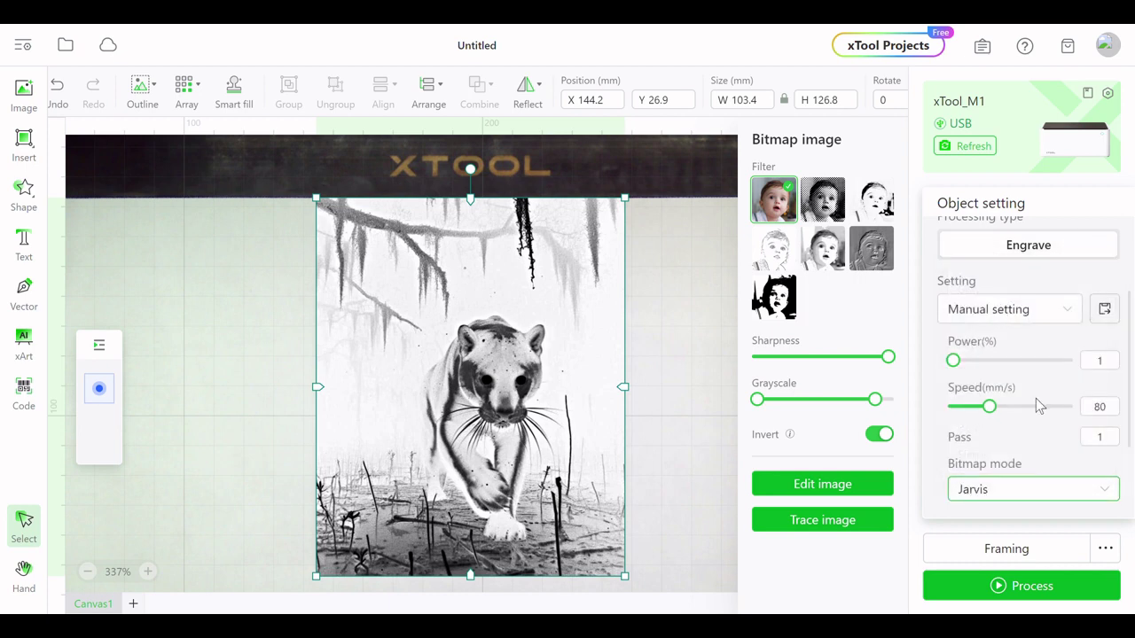
scroll(1037, 417, down, 1)
scroll(1033, 436, down, 1)
click(1022, 435)
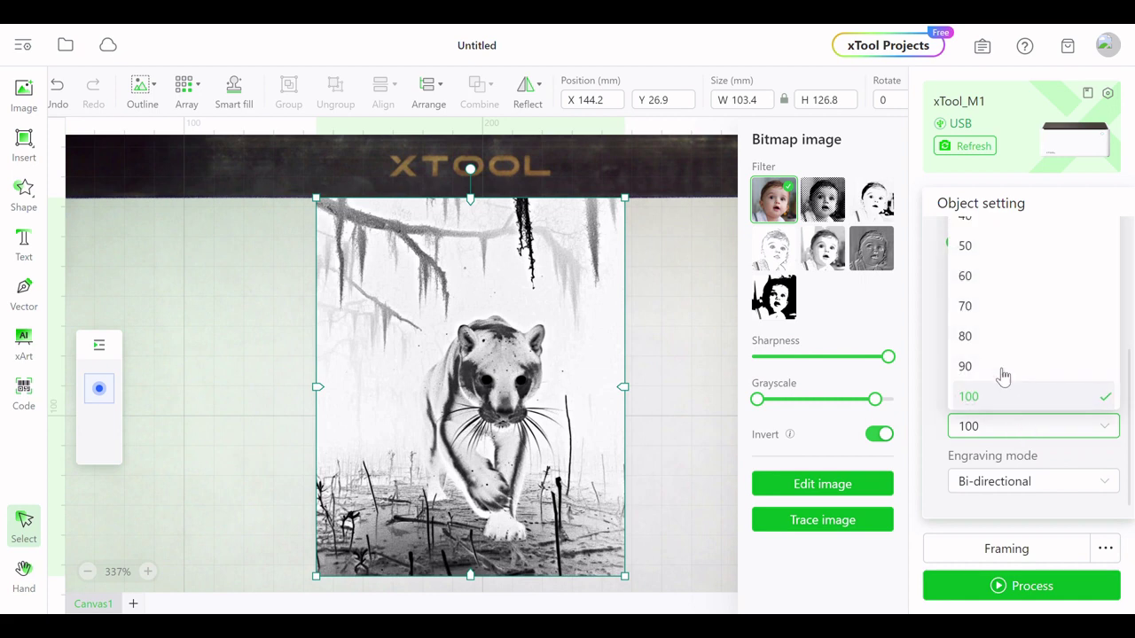
scroll(1002, 372, down, 3)
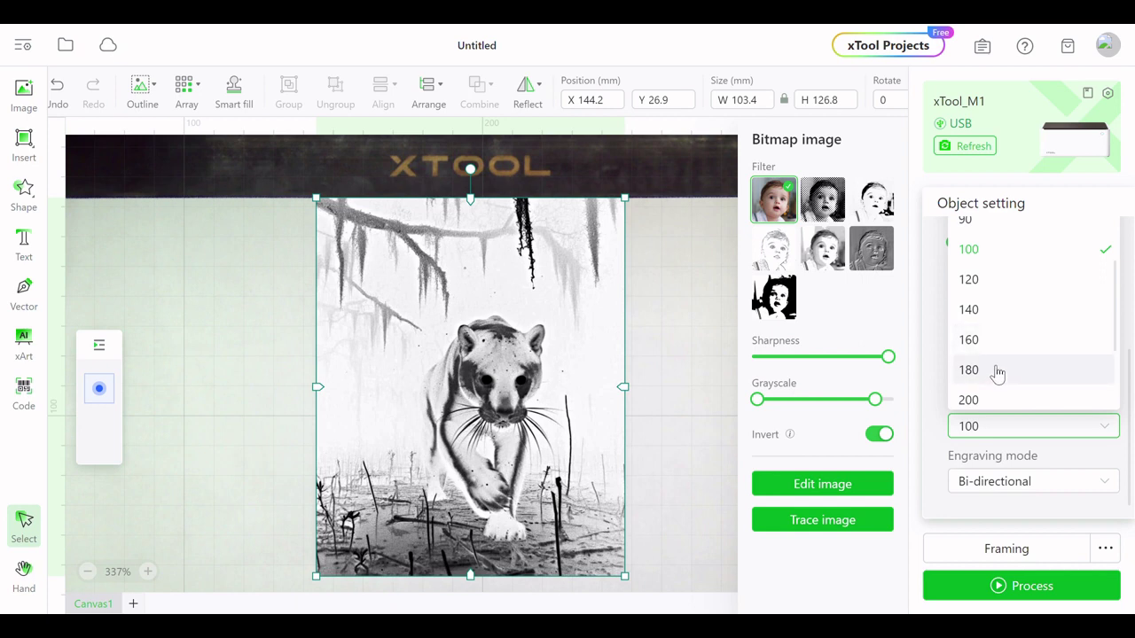
click(997, 372)
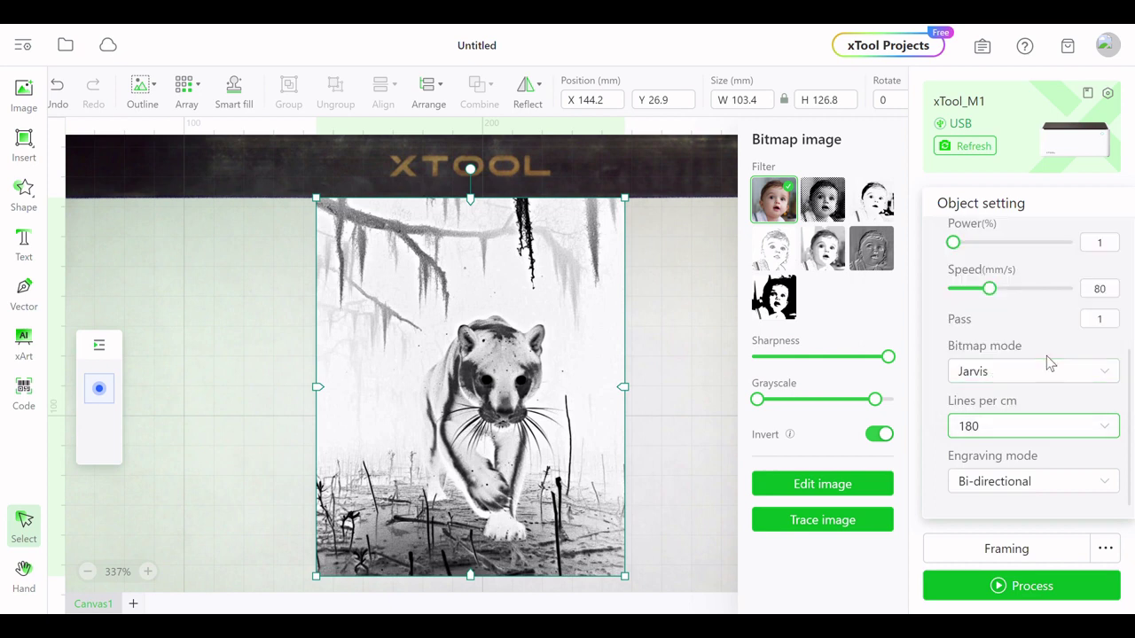
Step: Set the engraving power to 40% and the speed to 200 mm/s for the panther image
scroll(1046, 355, up, 2)
scroll(1046, 356, up, 1)
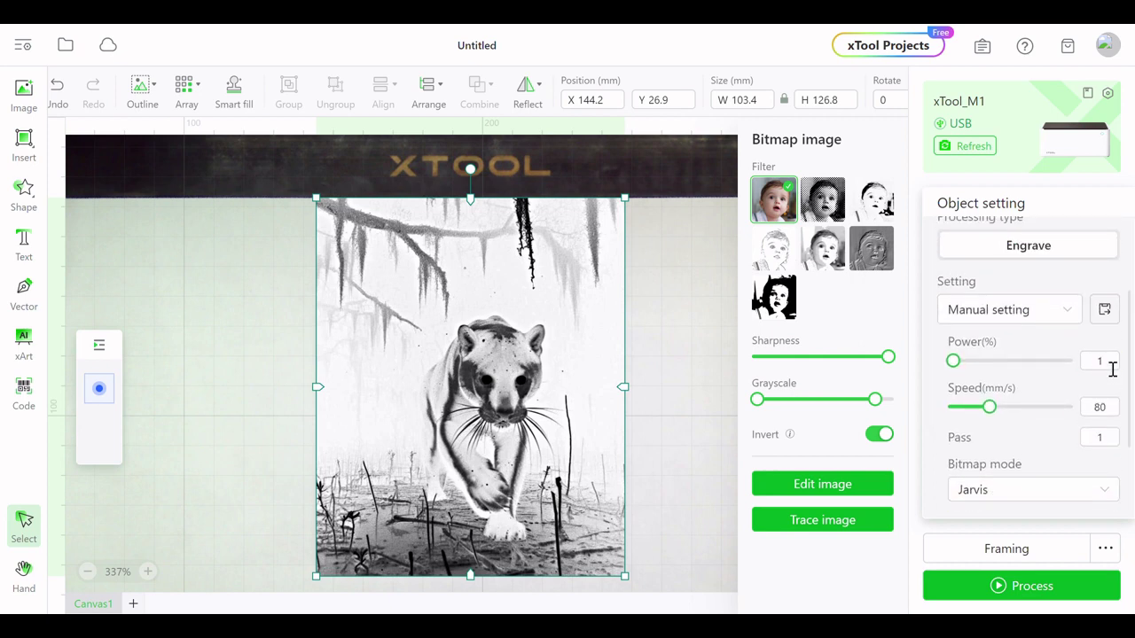
click(1107, 364)
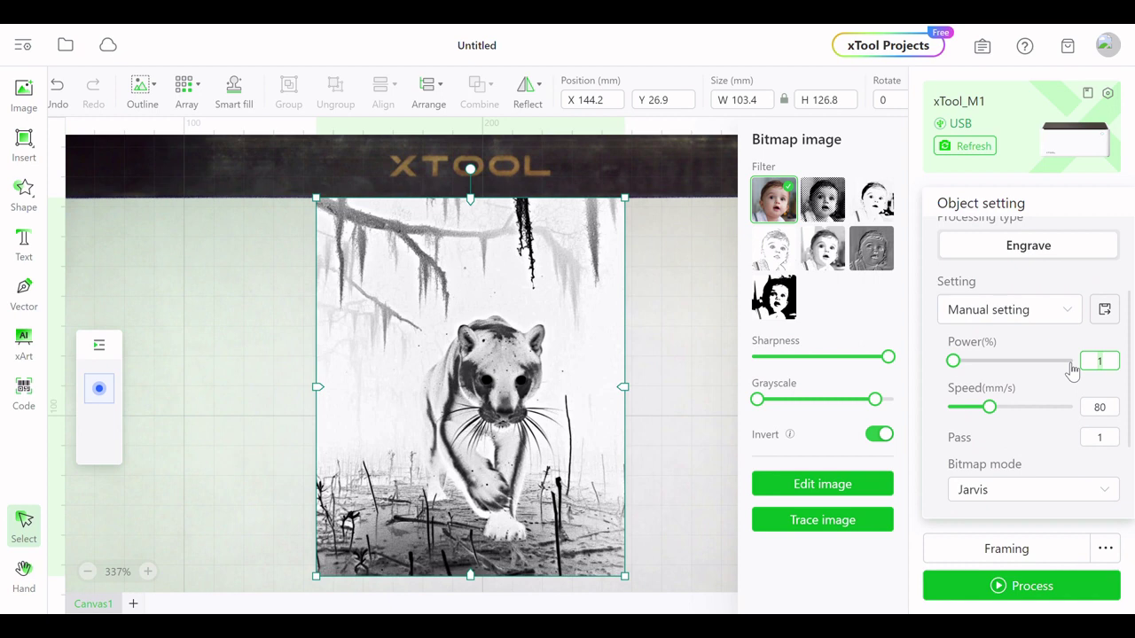
text(40)
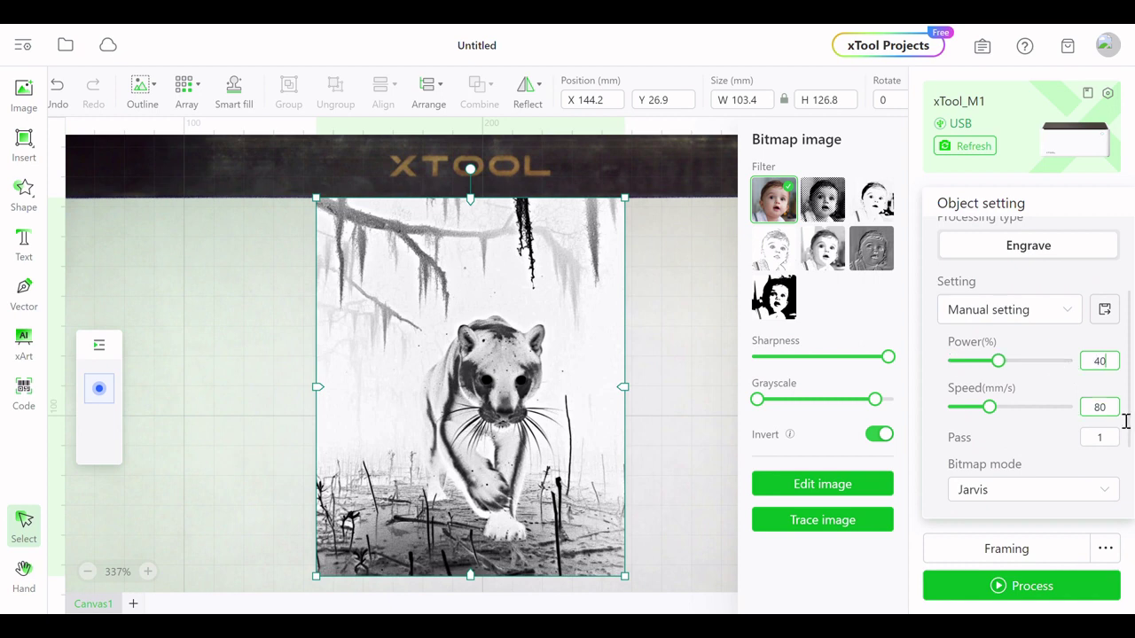
click(1095, 415)
text(200)
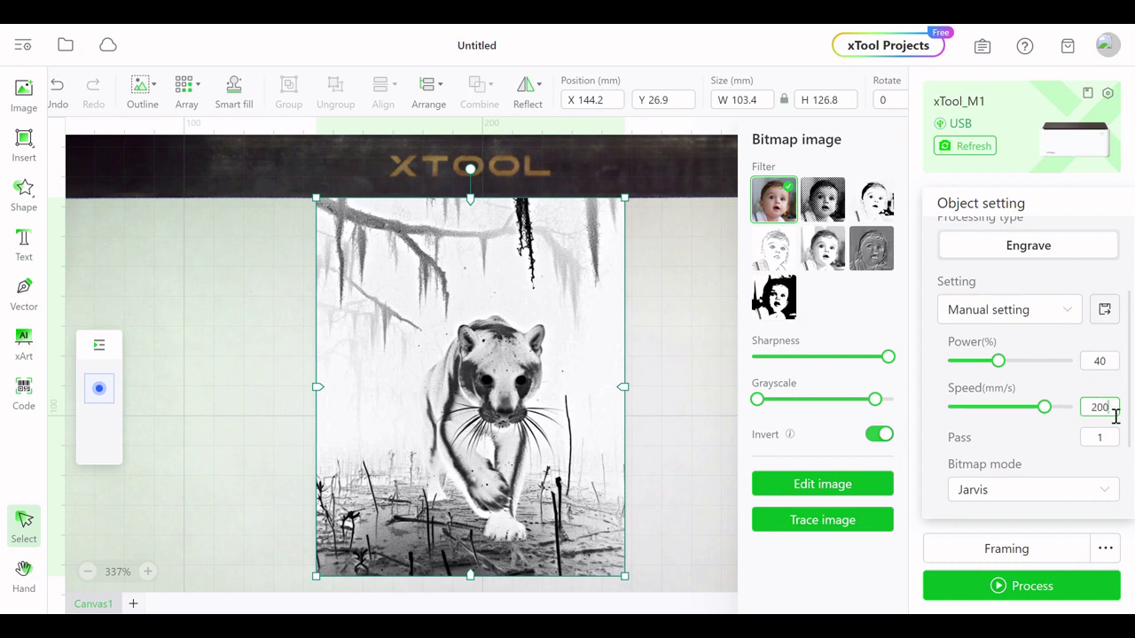
Step: Try an engraving speed of 225 mm/s and return it to 200 mm/s
click(1102, 364)
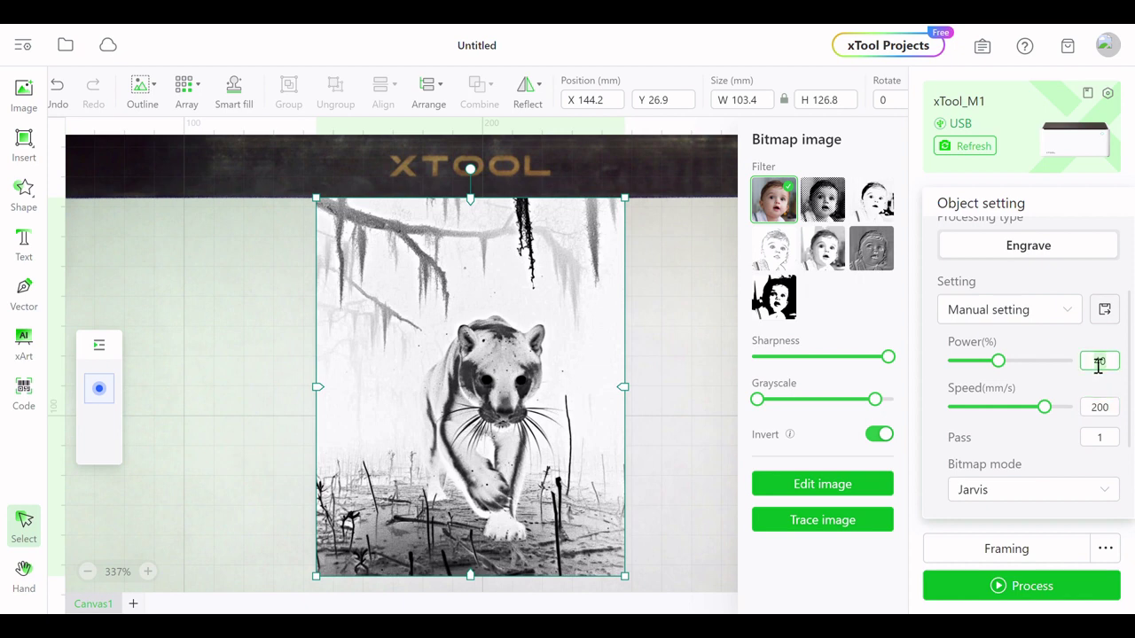
click(1113, 409)
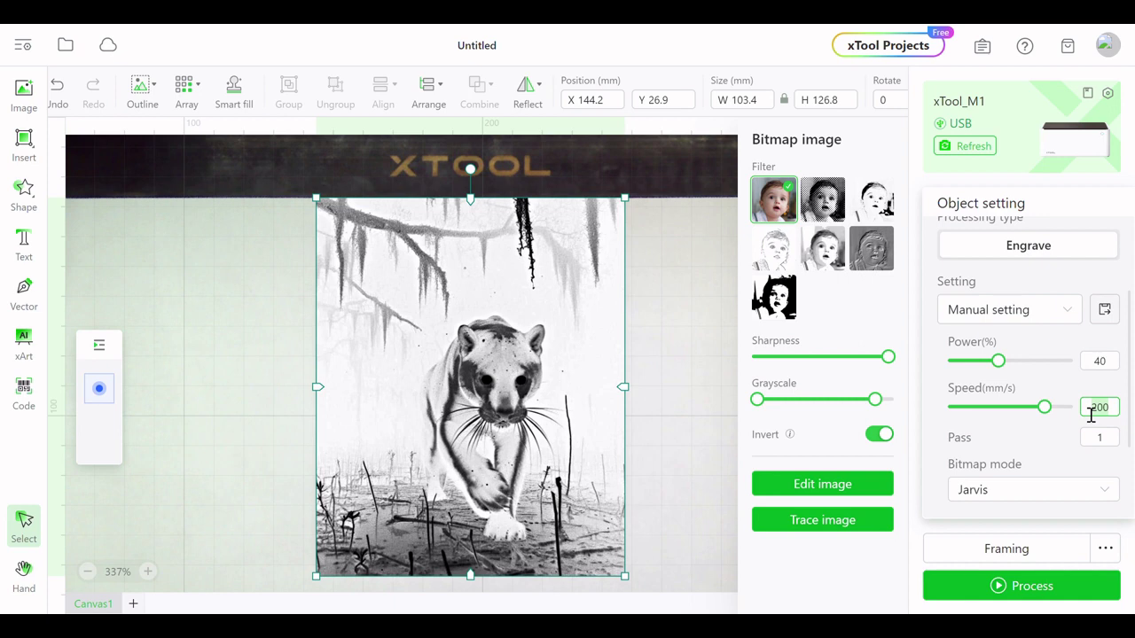
text(225)
key(BackSpace)
key(BackSpace)
key(BackSpace)
text(200)
Step: Process the panther design into an engraving preview and start the job to send it to the laser
scroll(1074, 469, down, 3)
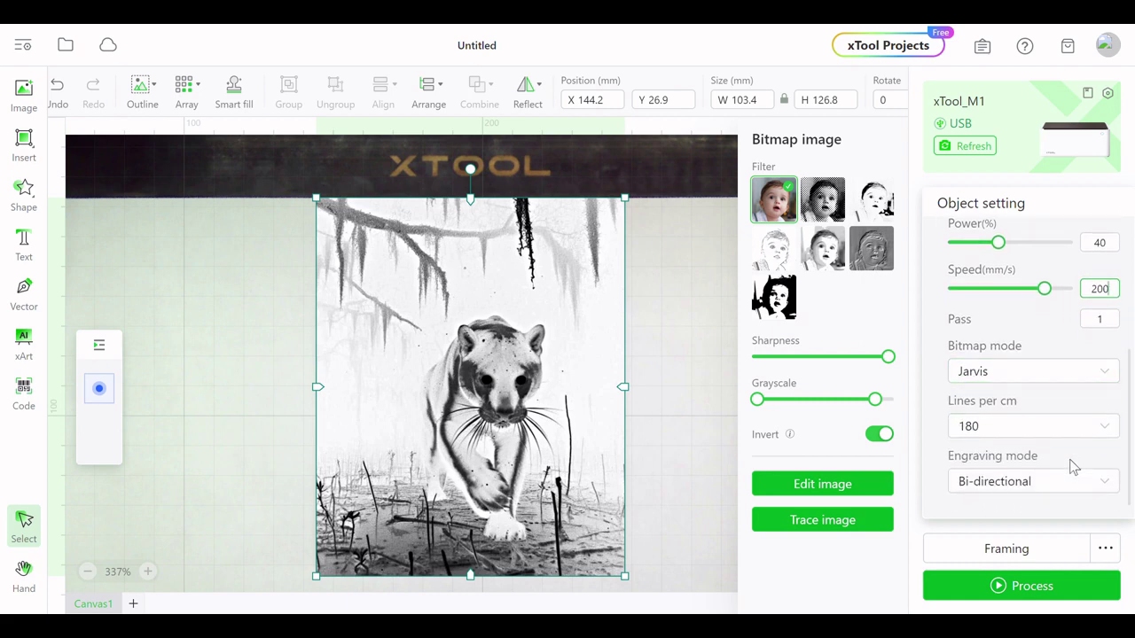
click(1048, 586)
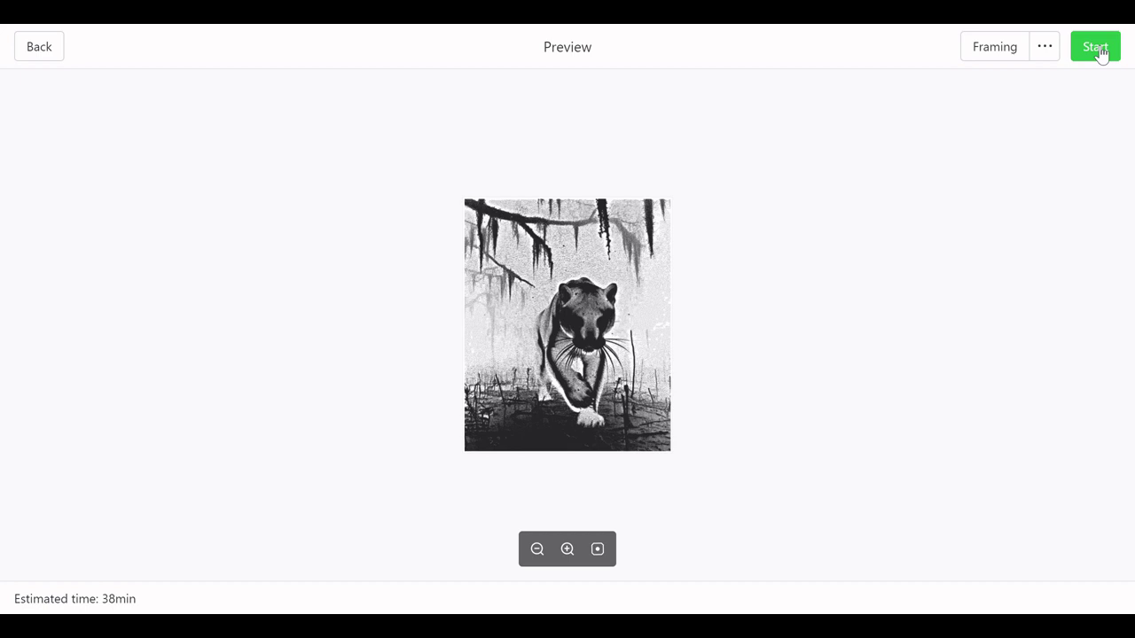
click(1099, 54)
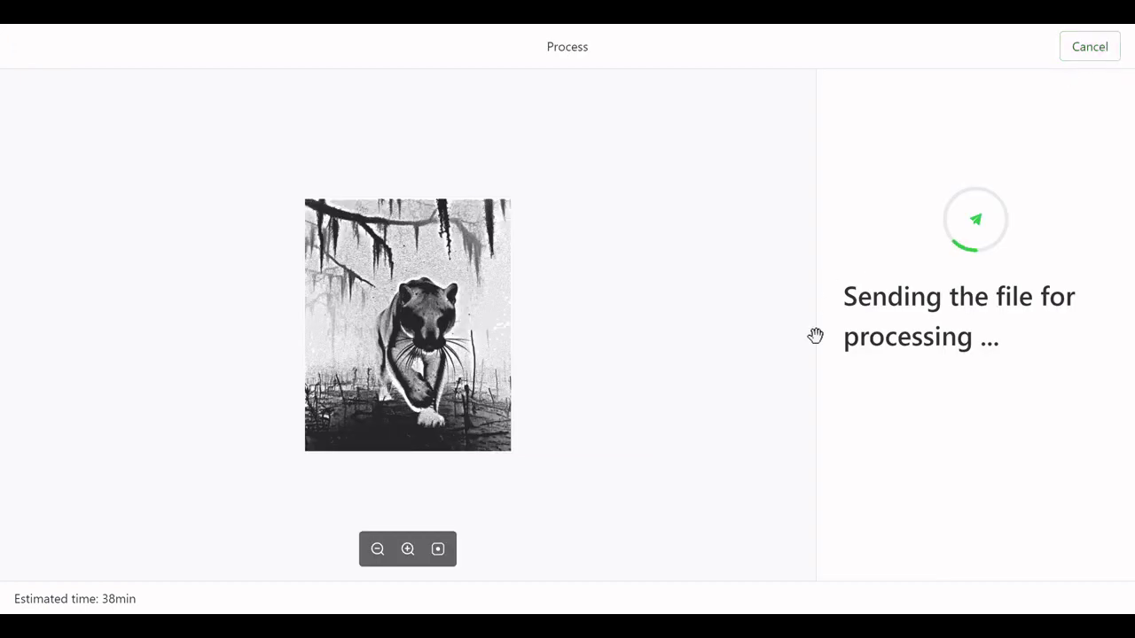